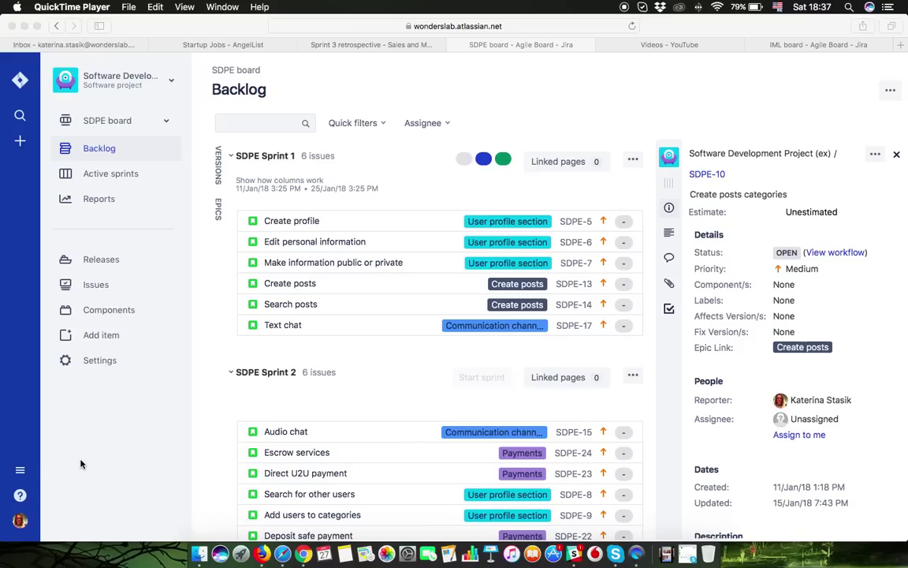
Open the Jira application settings through Site administration.
left_click(20, 472)
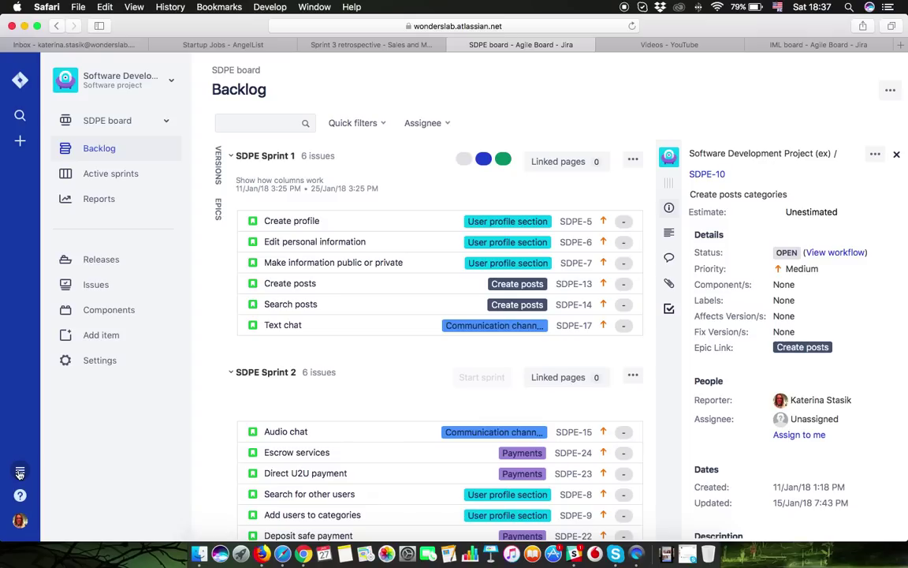
left_click(19, 472)
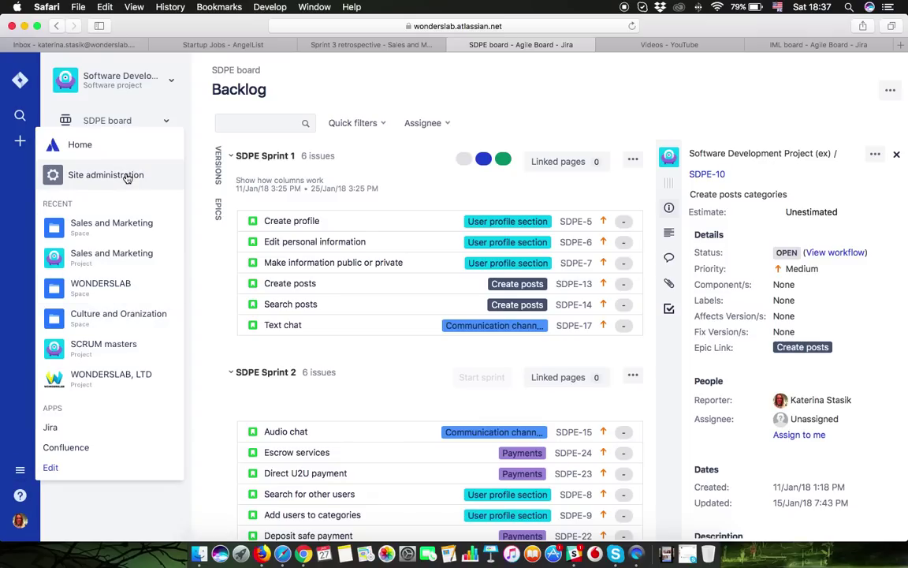
left_click(126, 177)
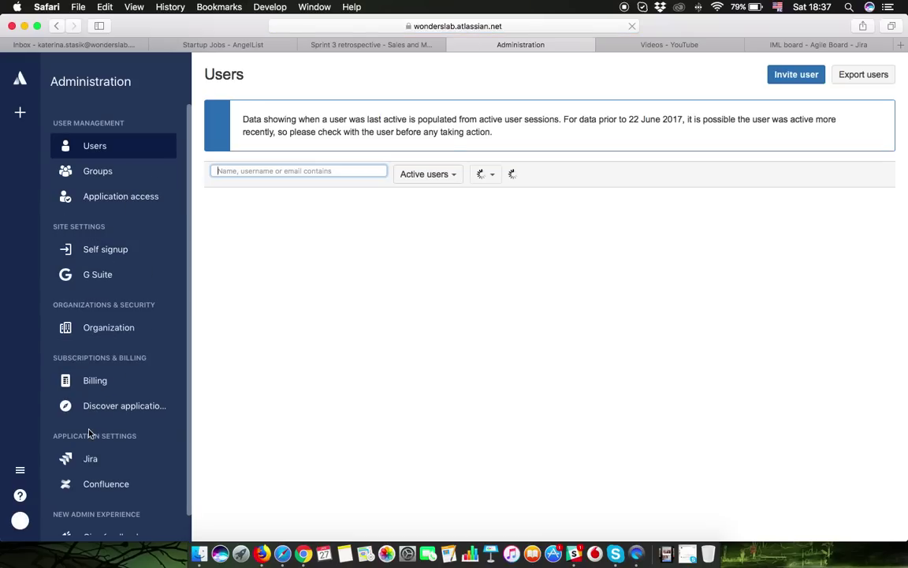
left_click(92, 468)
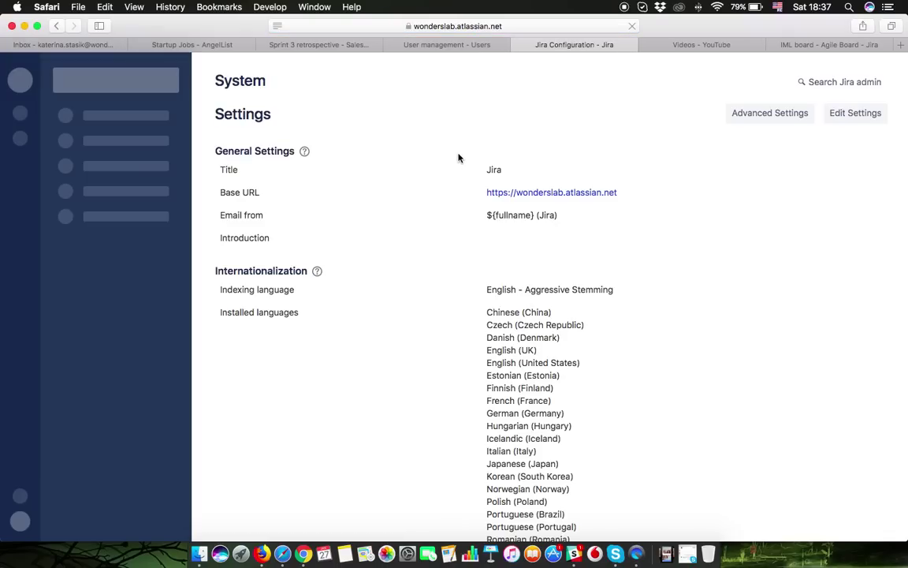
Open the workflows list in the issue settings and review the active and inactive workflows.
left_click(62, 139)
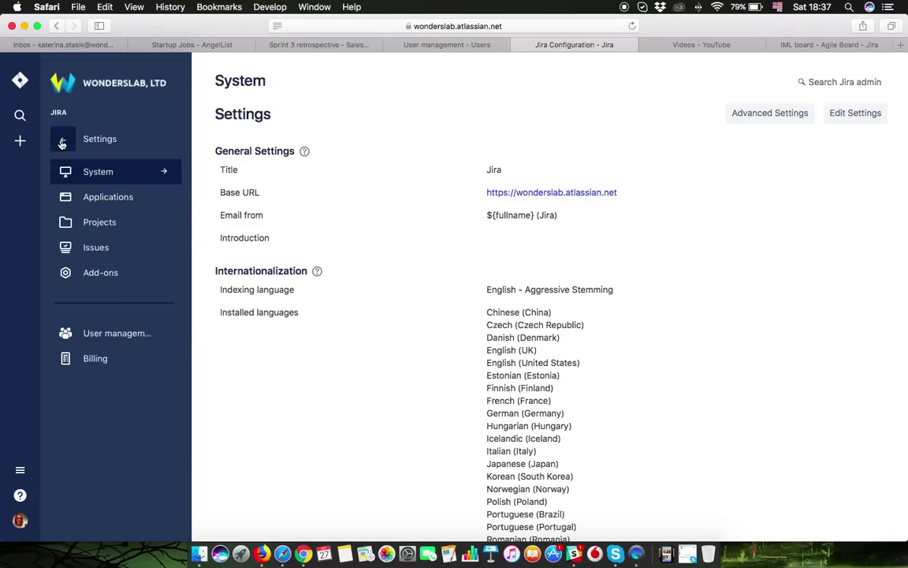
left_click(119, 247)
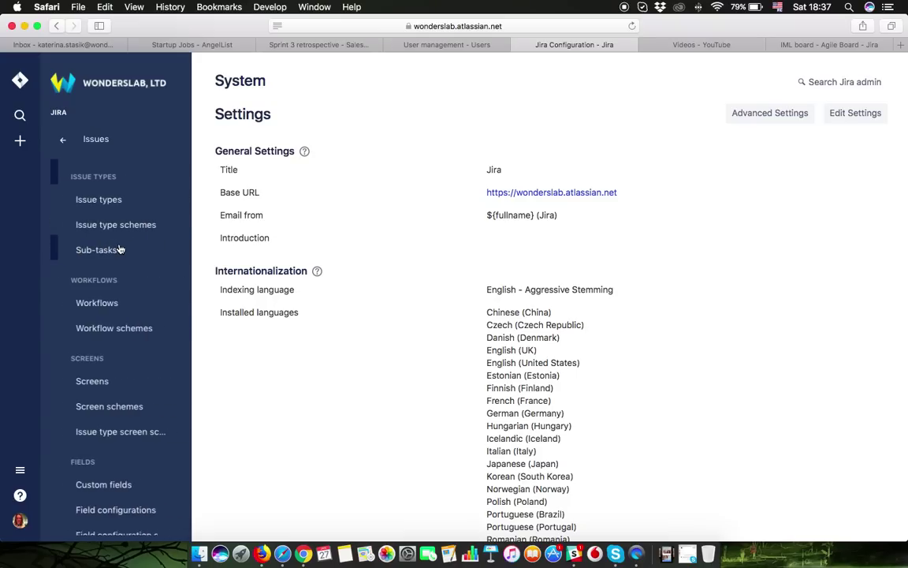
left_click(115, 305)
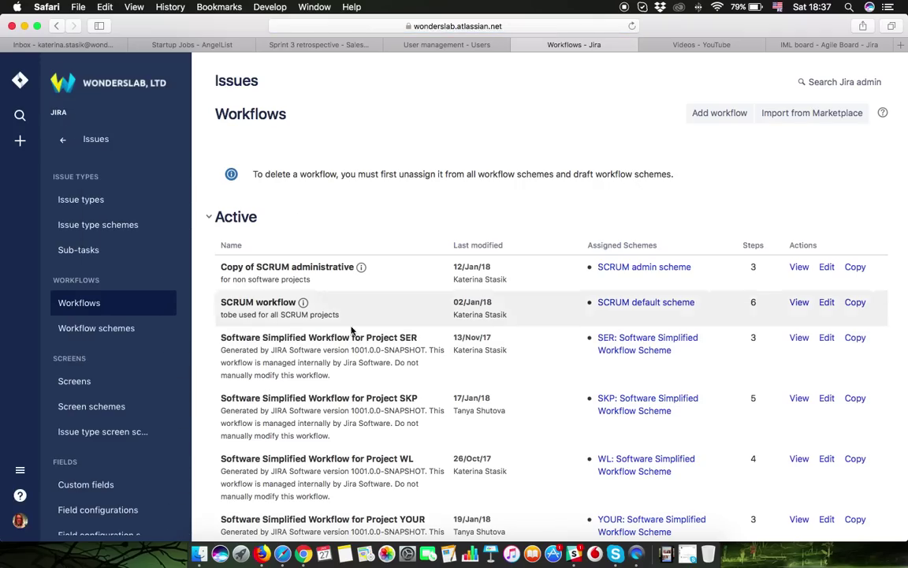
scroll(359, 349, "down", 4)
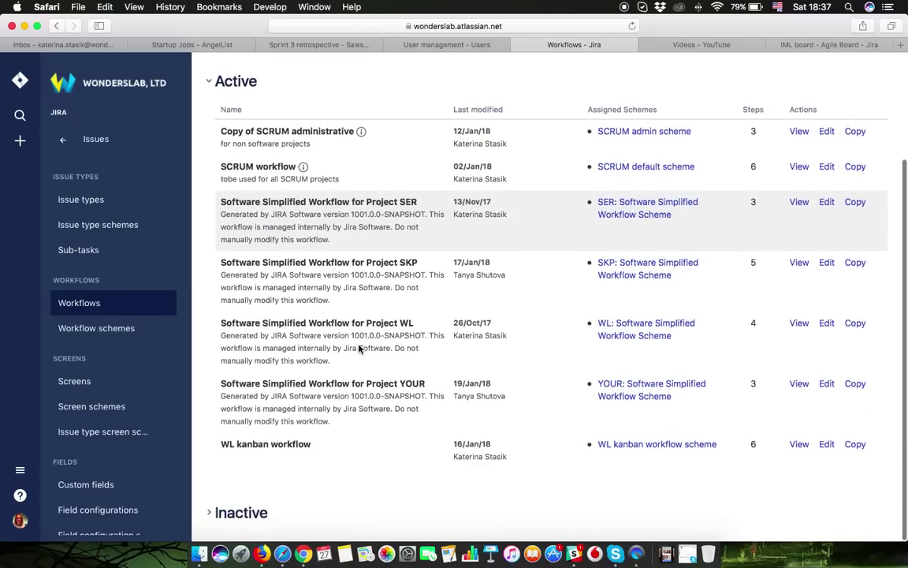
scroll(359, 347, "up", 4)
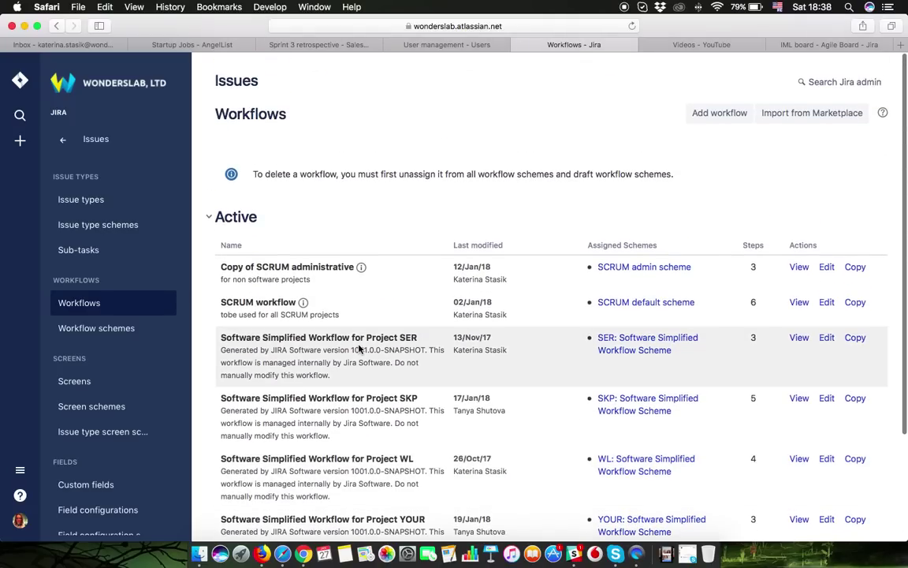
scroll(359, 348, "down", 4)
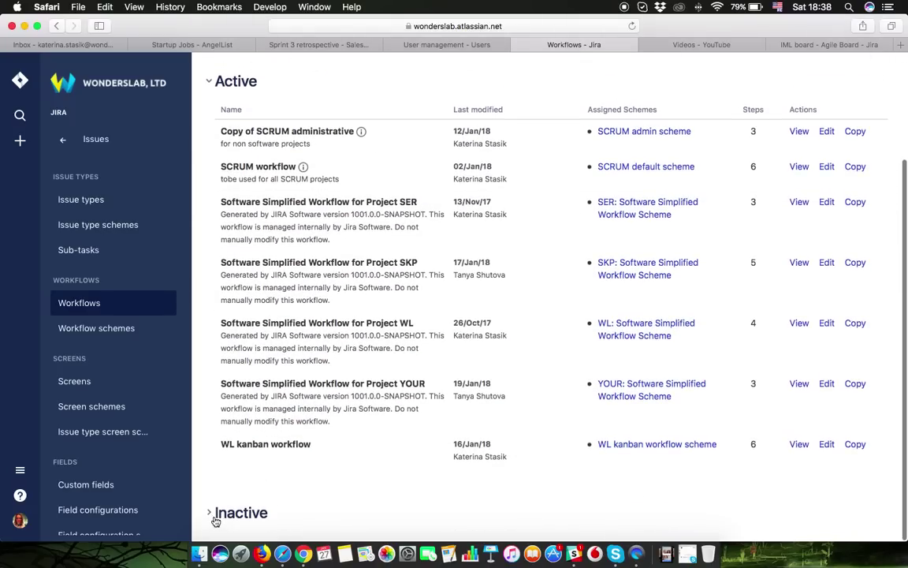
scroll(405, 439, "down", 10)
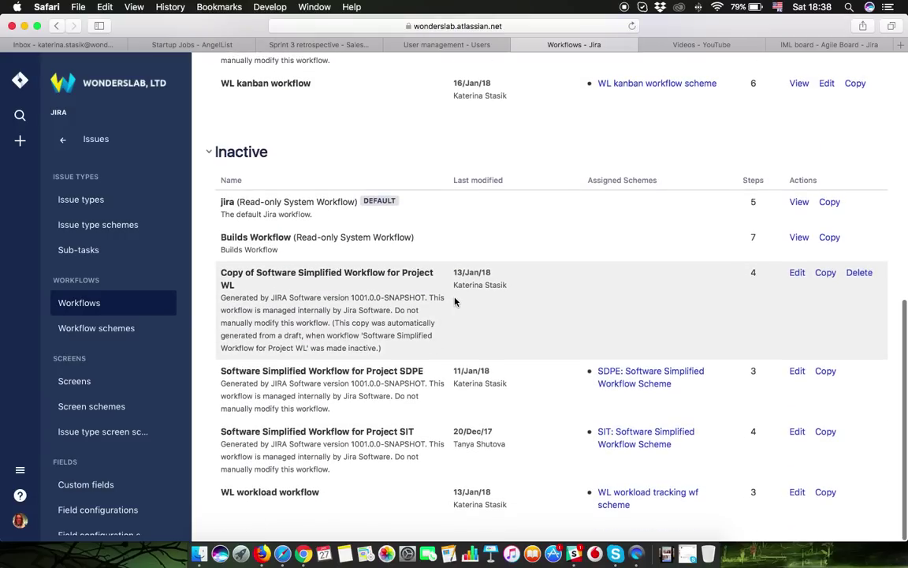
scroll(454, 302, "up", 14)
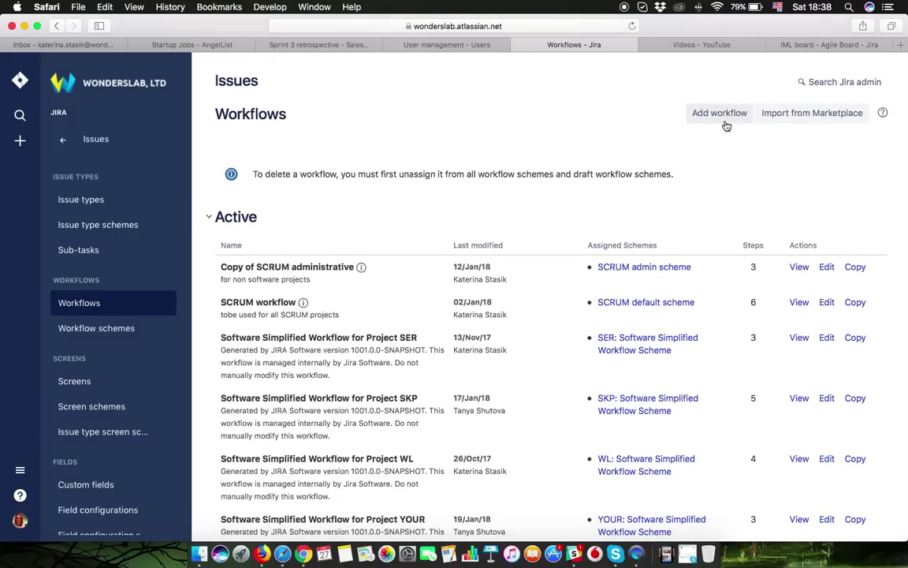
Add a new workflow named "SAMPLE workflow" with the description "test test".
left_click(720, 116)
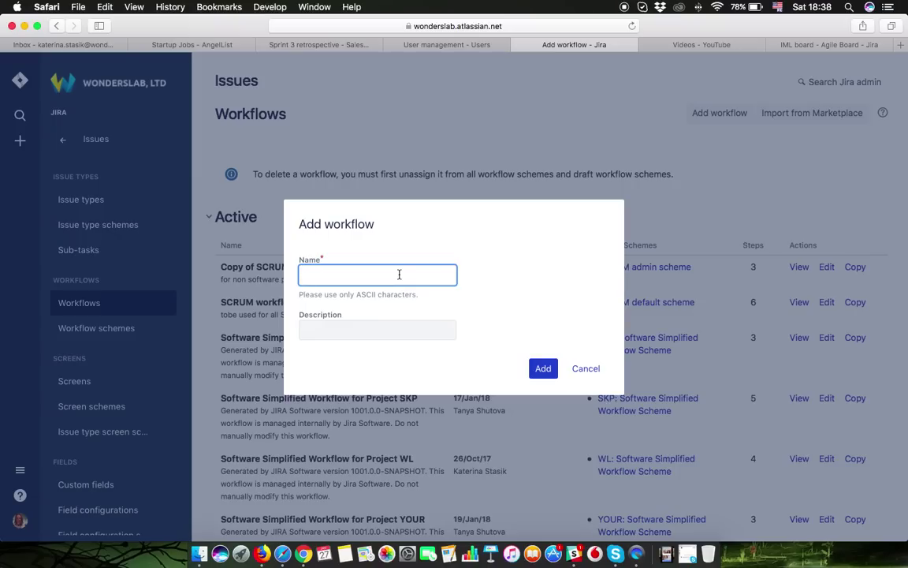
type("SAMPLE workflow")
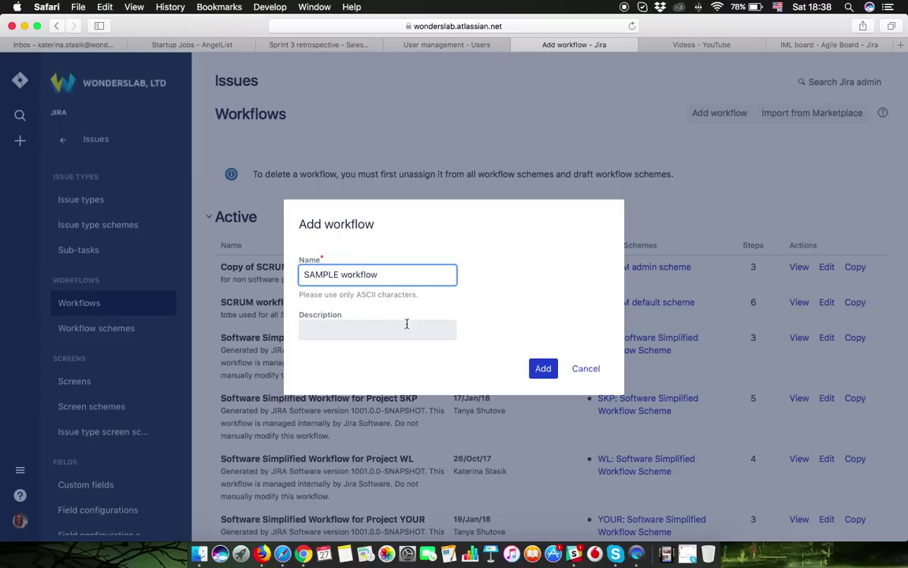
left_click(367, 325)
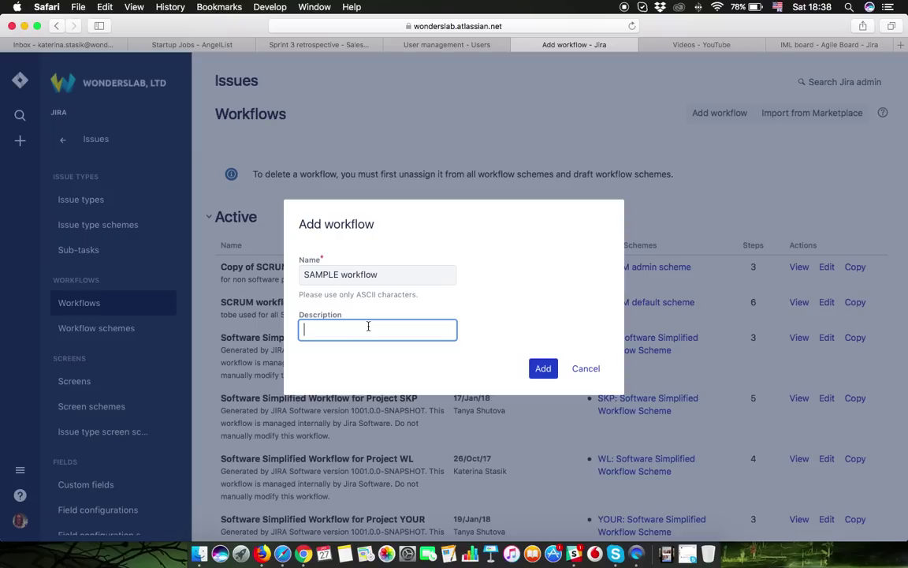
type("test test")
left_click(544, 369)
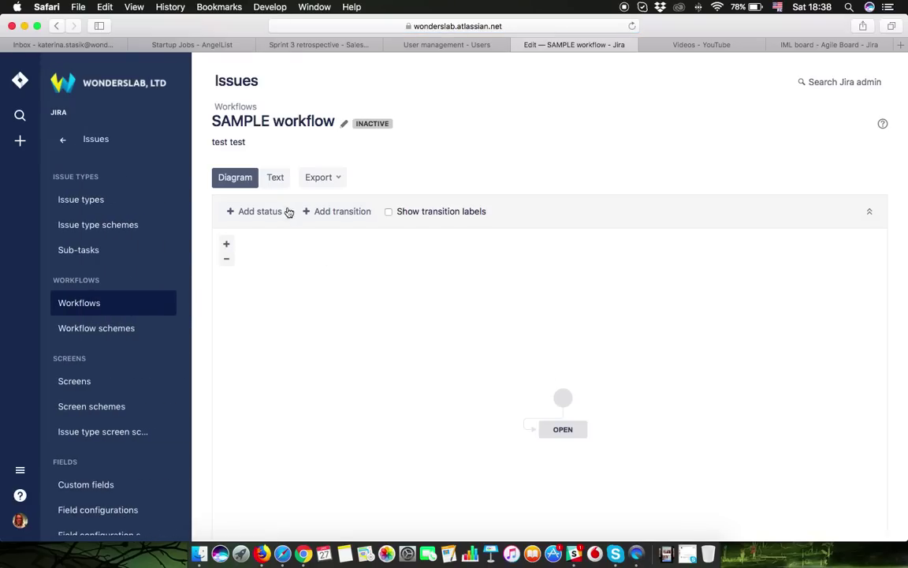
Check the workflow's text view, return to the diagram, and reposition the start node in its upper-left corner with the Open status beside it.
left_click(276, 177)
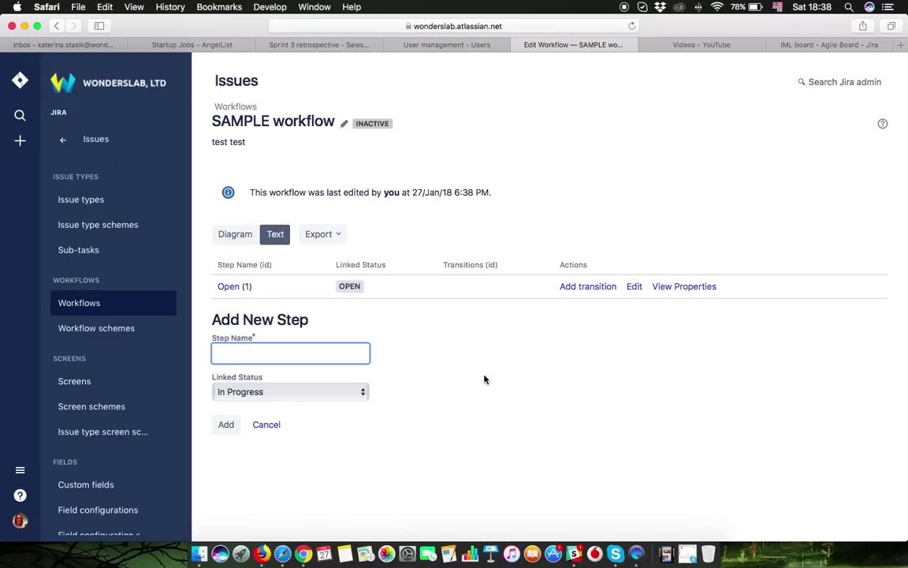
left_click(236, 238)
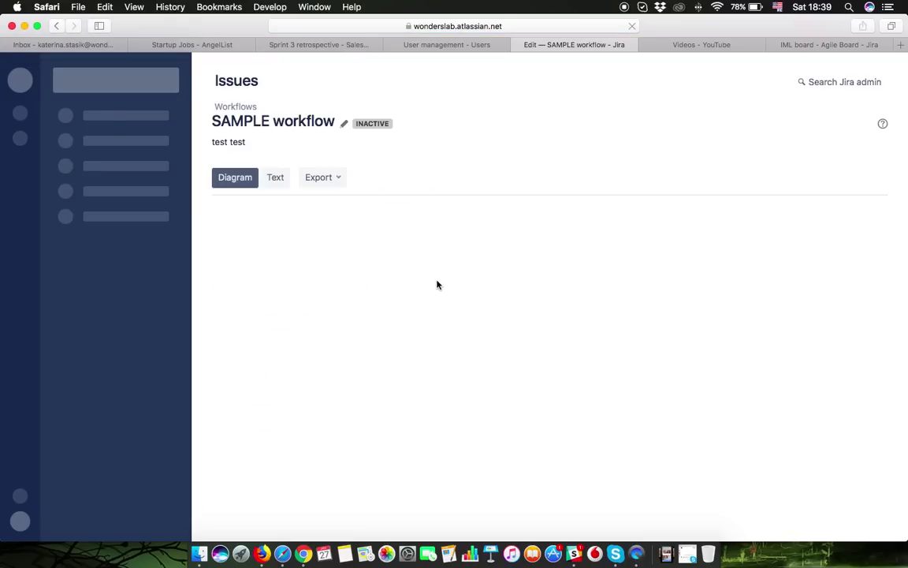
scroll(495, 305, "down", 2)
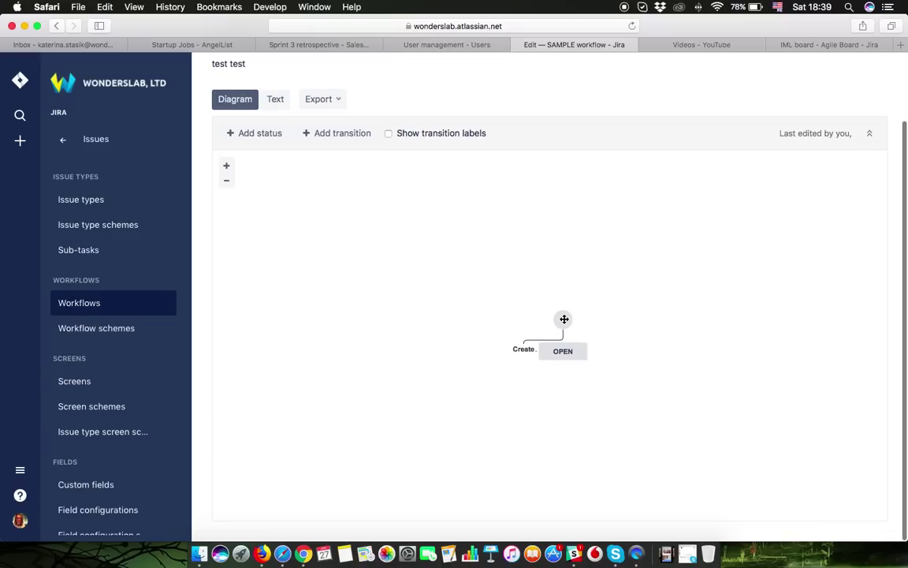
left_click_drag(563, 319, 262, 171)
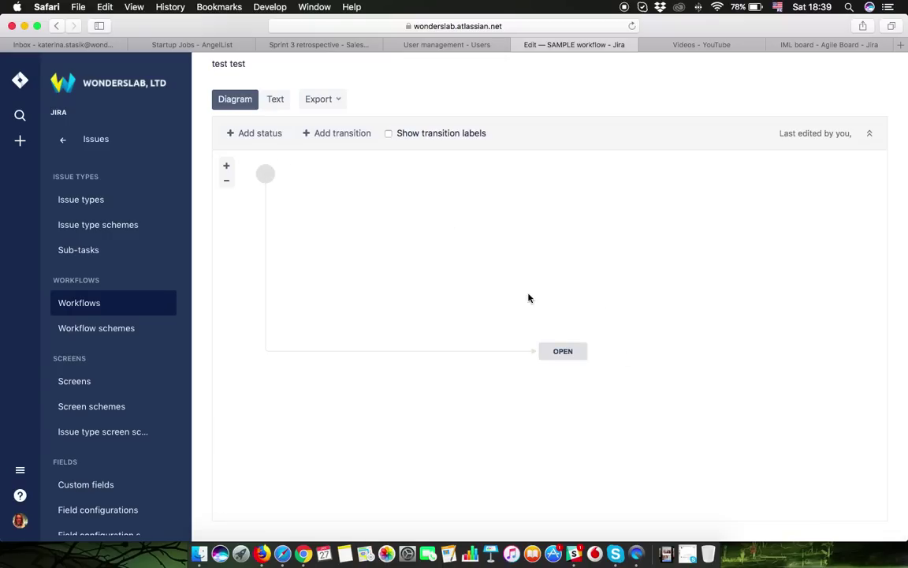
left_click(563, 352)
left_click_drag(574, 356, 377, 211)
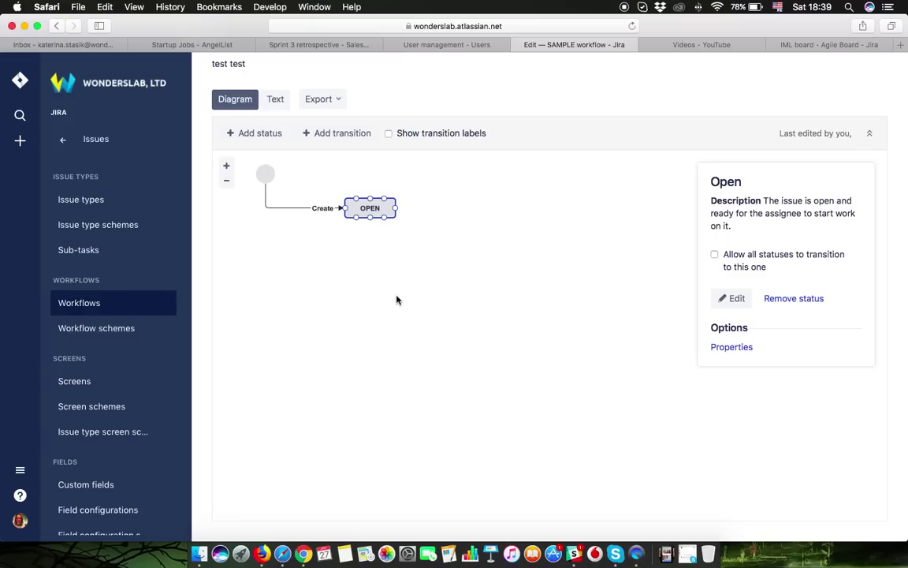
left_click(473, 290)
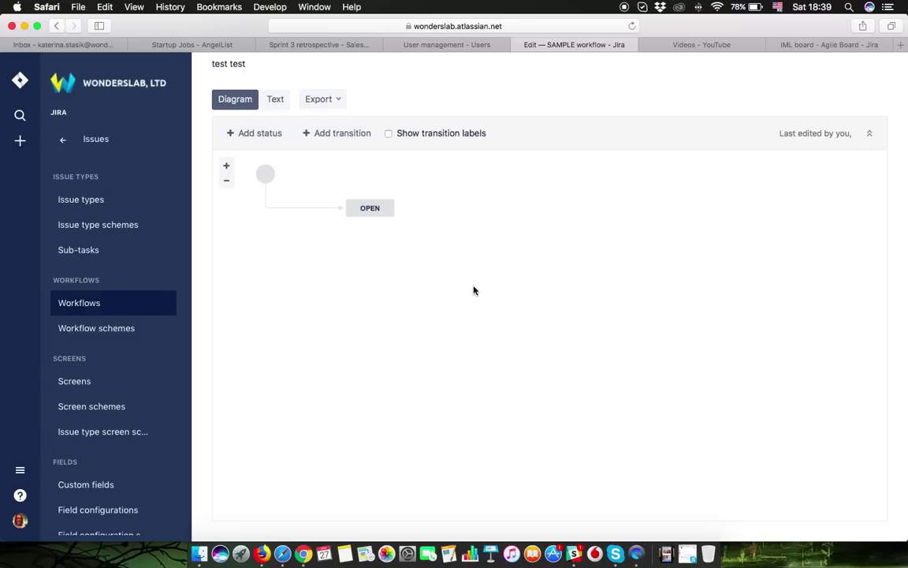
left_click(364, 207)
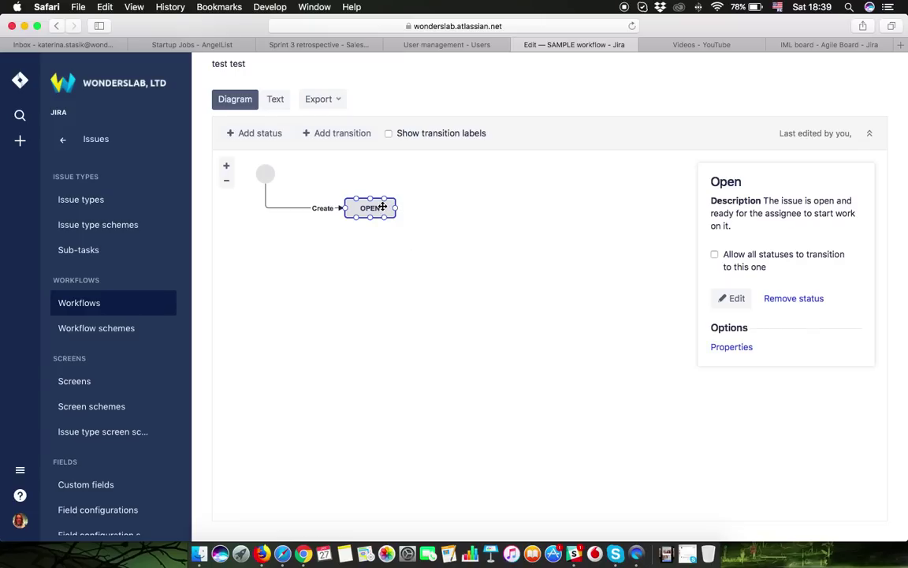
Add the existing To Do status to the workflow and place it level with Open, to its right.
left_click(263, 134)
type("To DO")
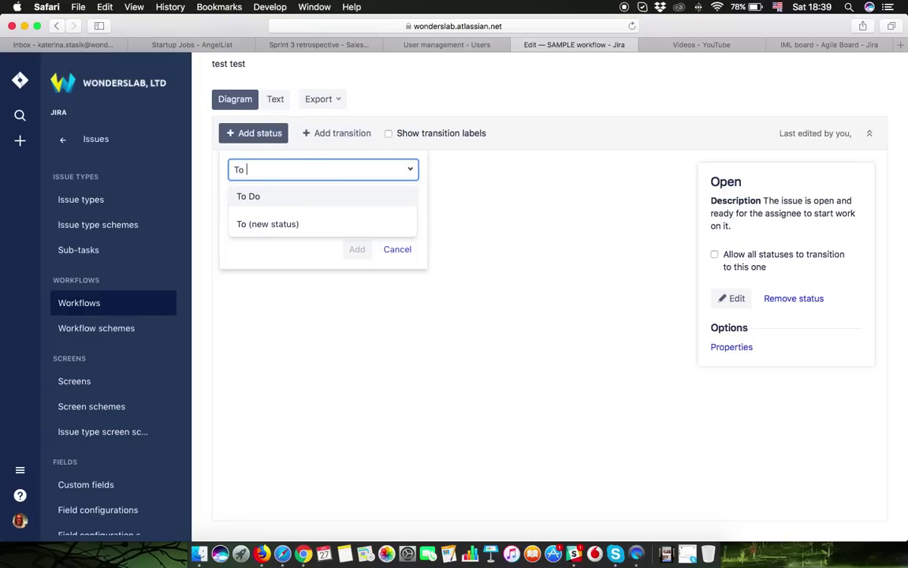
left_click(328, 197)
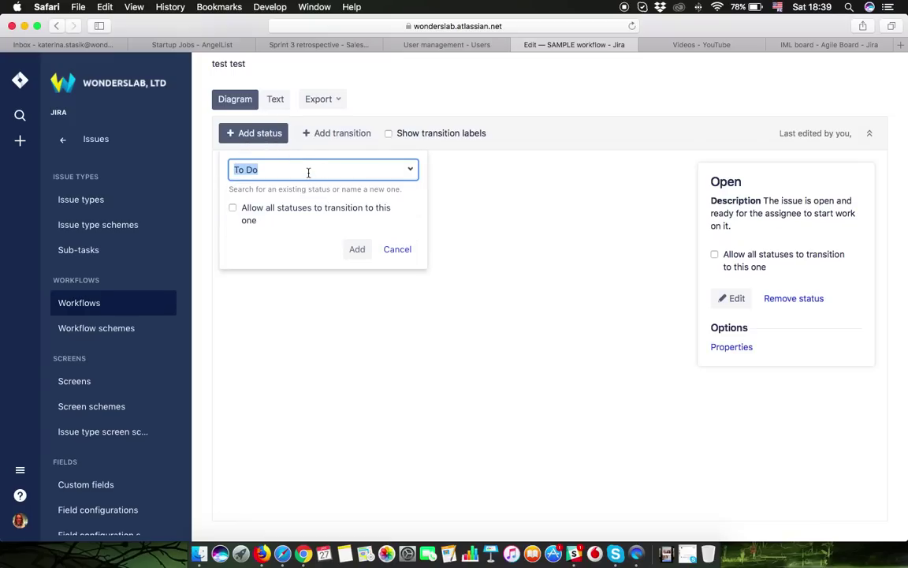
left_click(308, 171)
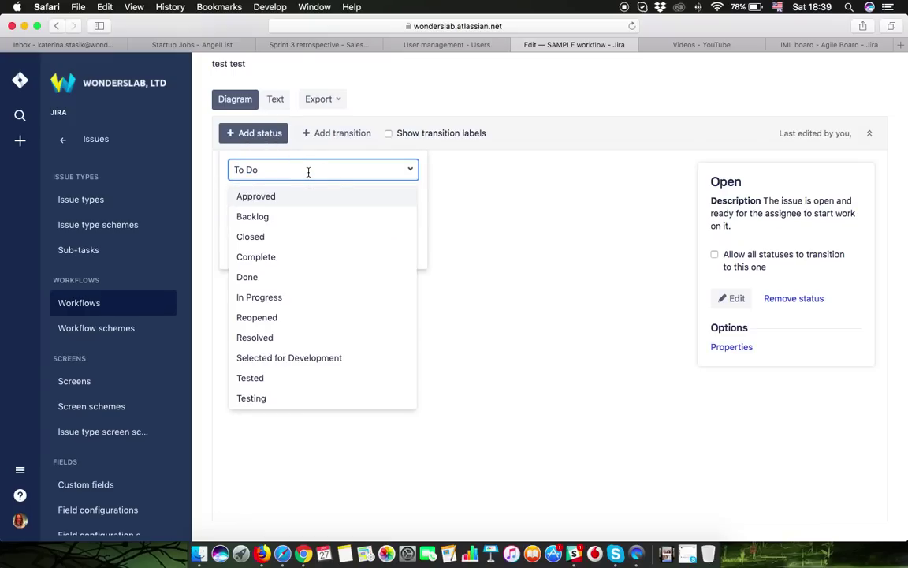
left_click(424, 220)
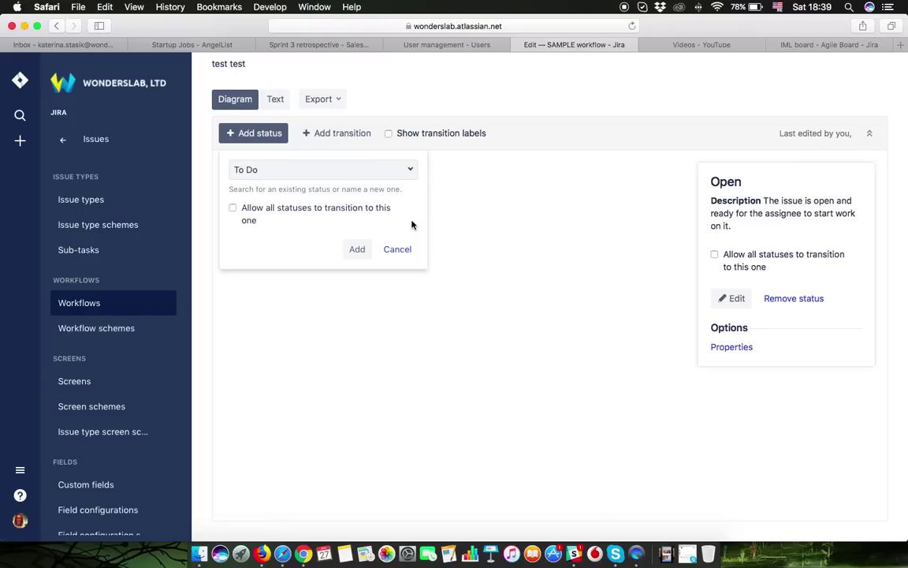
left_click(357, 250)
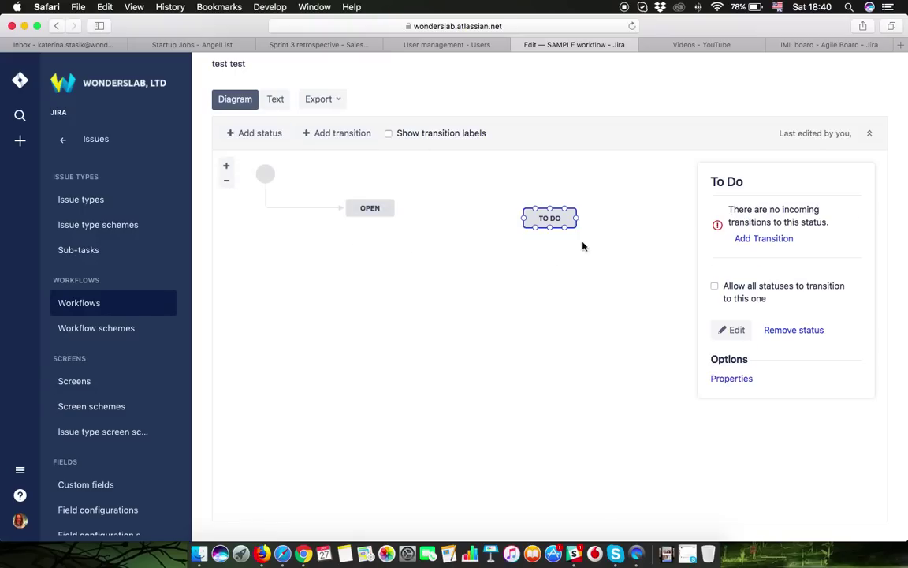
left_click_drag(553, 216, 471, 207)
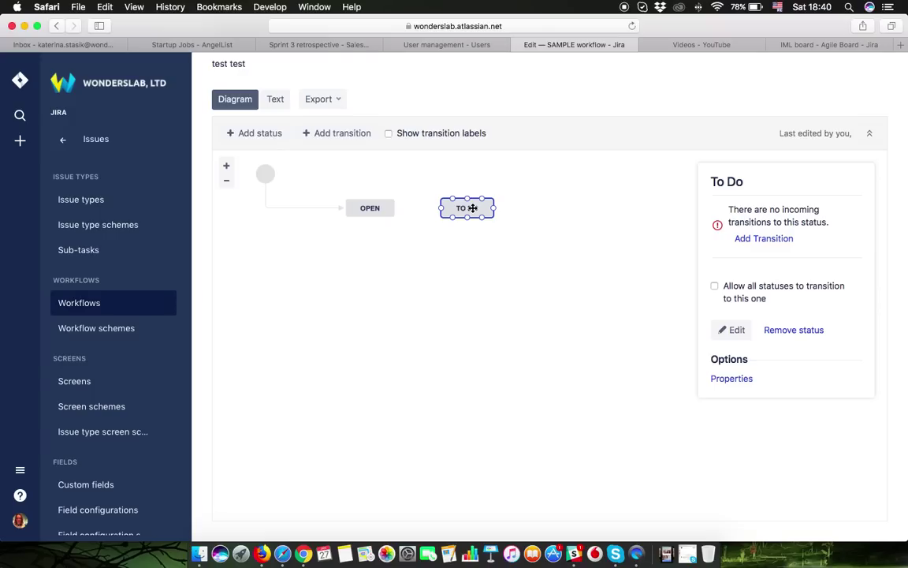
left_click(599, 217)
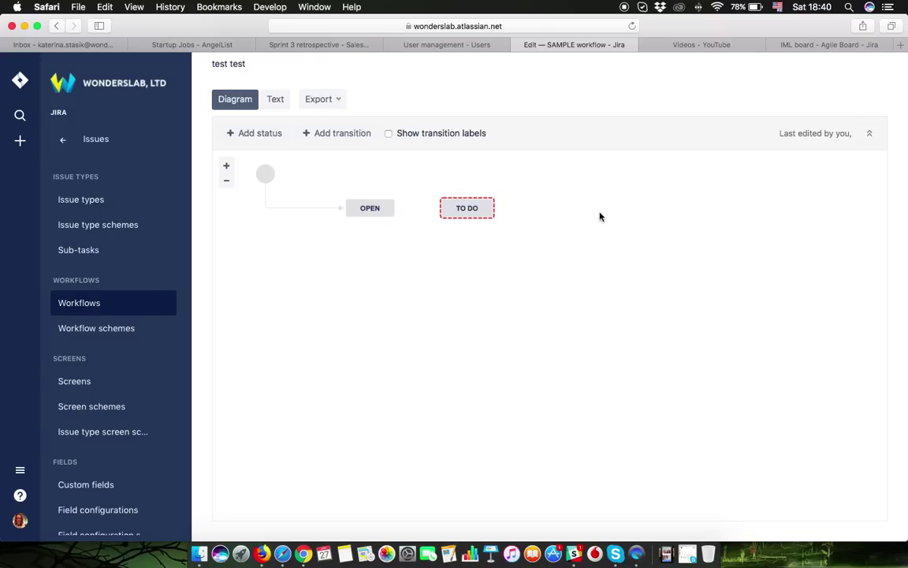
Add the existing In Progress status to the workflow and place it to the right of To Do.
left_click(255, 134)
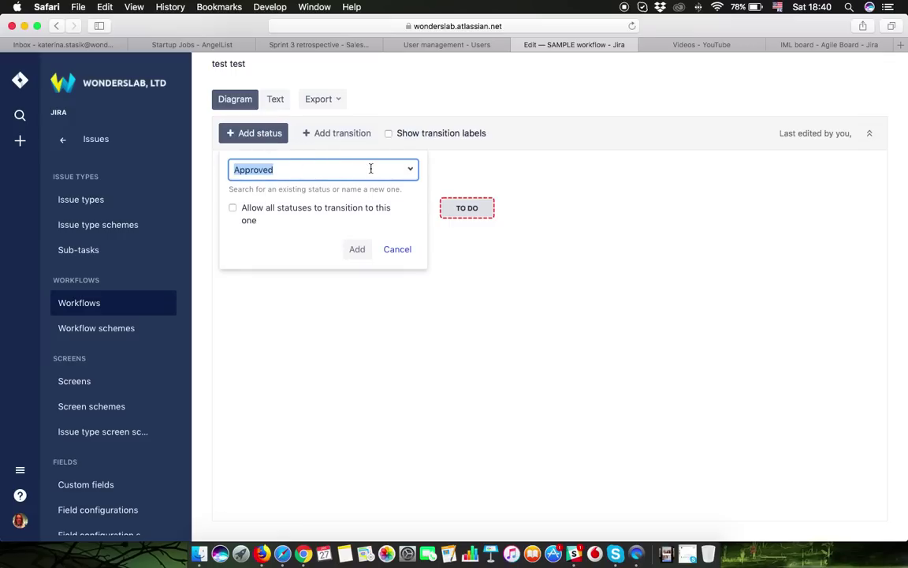
type("In")
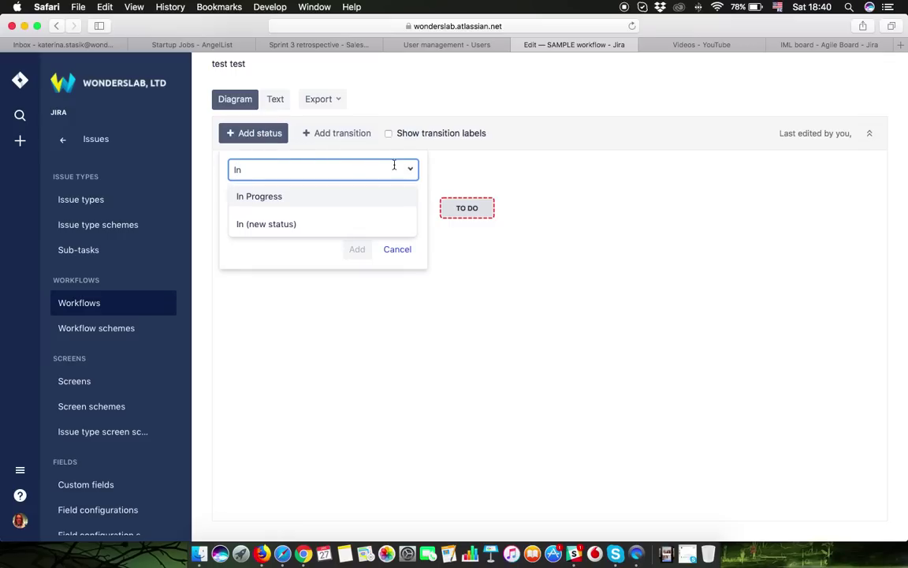
left_click(381, 195)
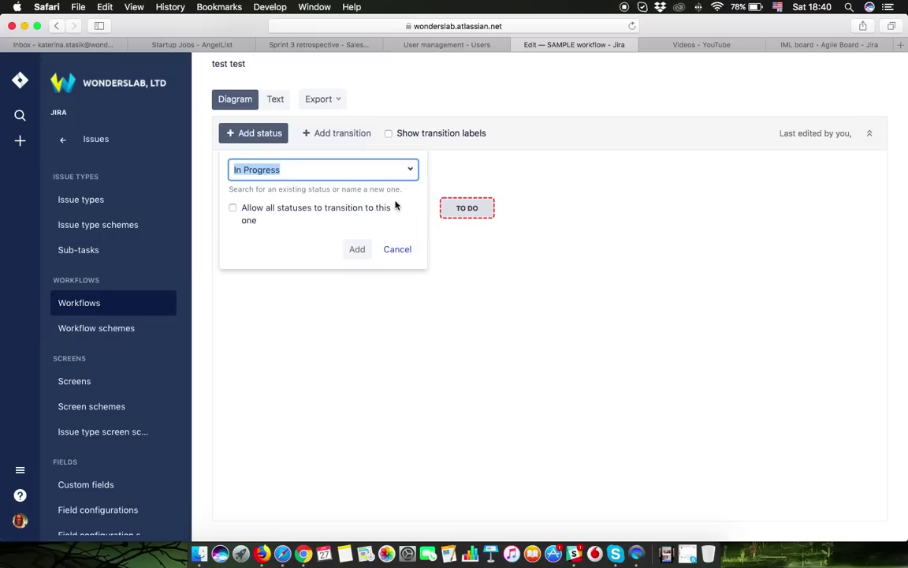
left_click(364, 252)
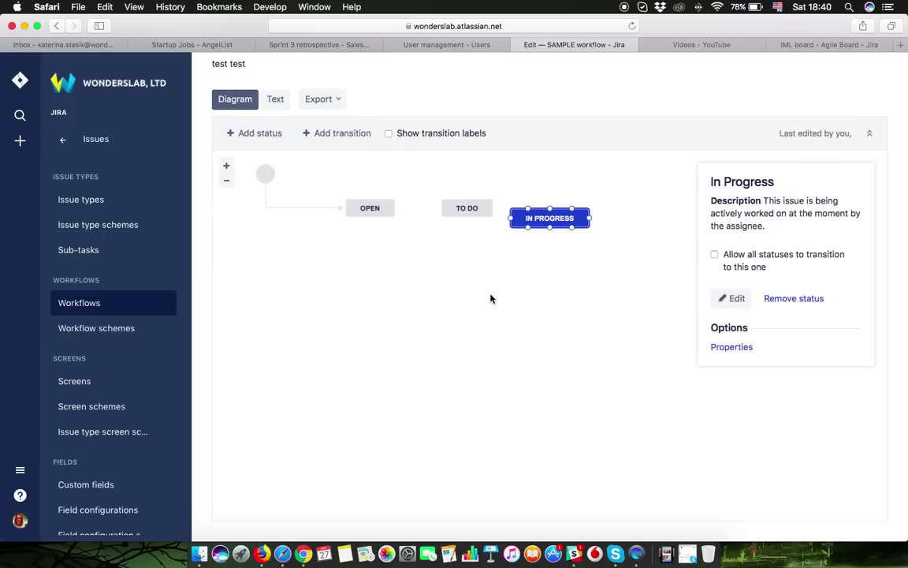
left_click_drag(557, 218, 601, 211)
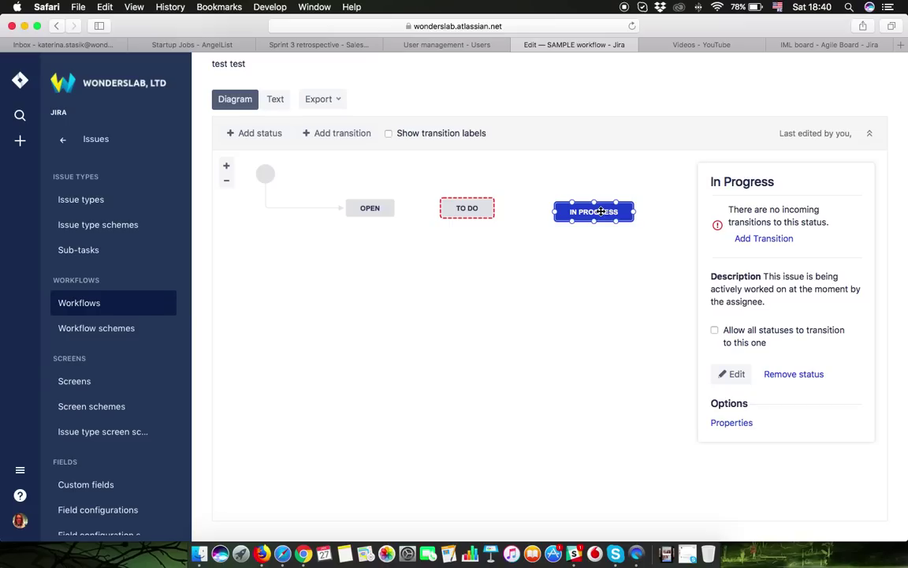
Add the existing Complete status to the workflow and place it below In Progress.
left_click(253, 134)
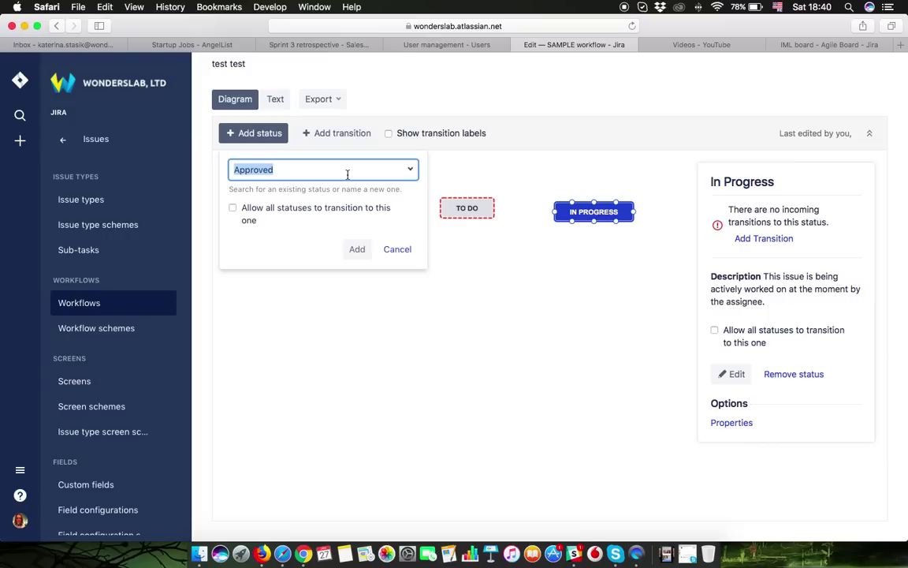
type("Complete")
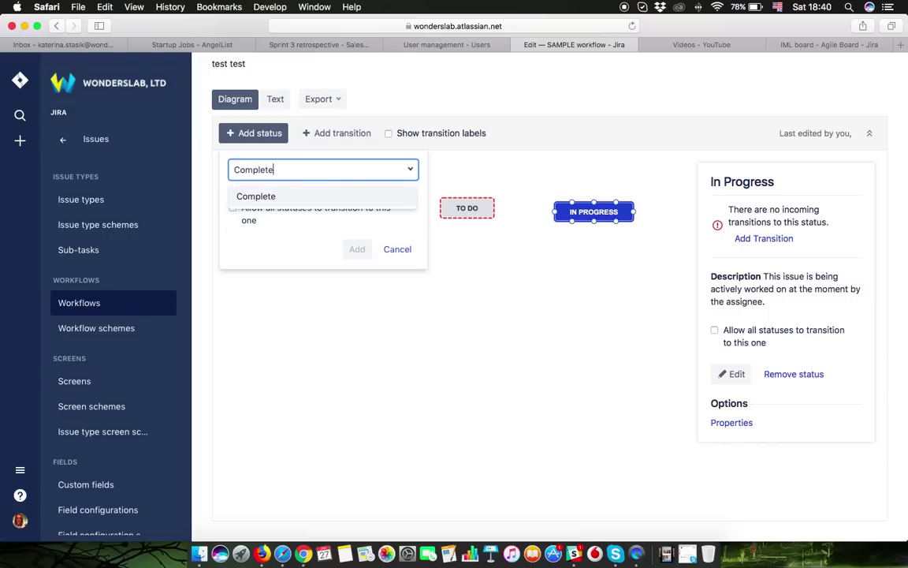
left_click(341, 197)
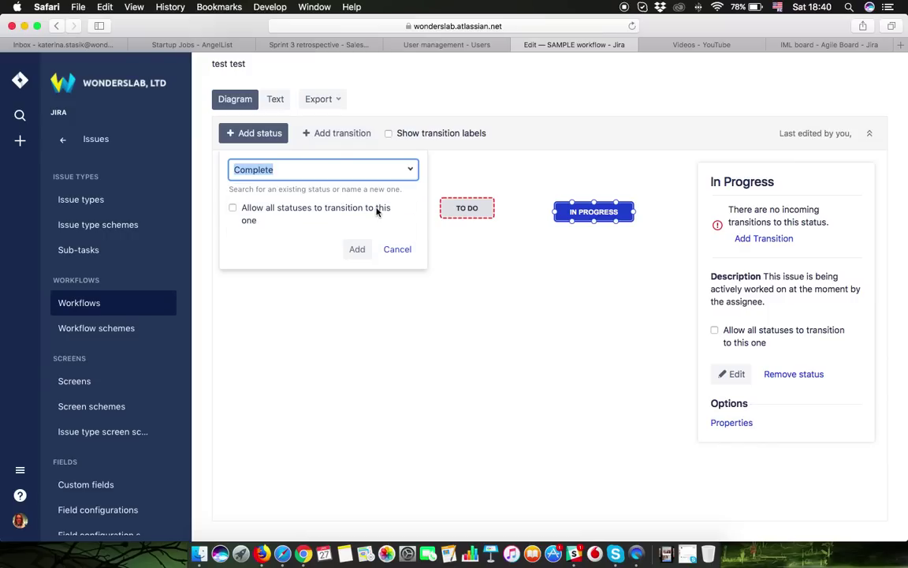
left_click(355, 249)
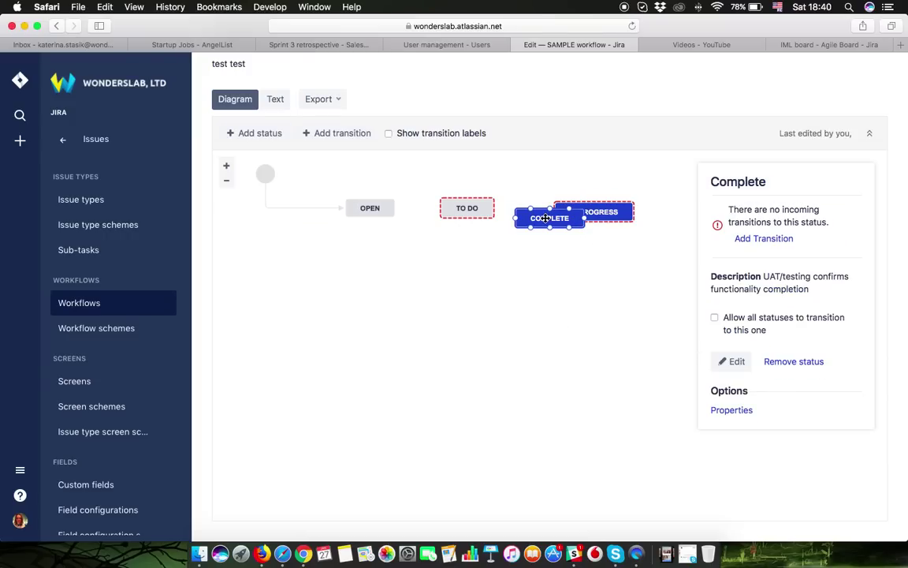
left_click_drag(522, 216, 592, 288)
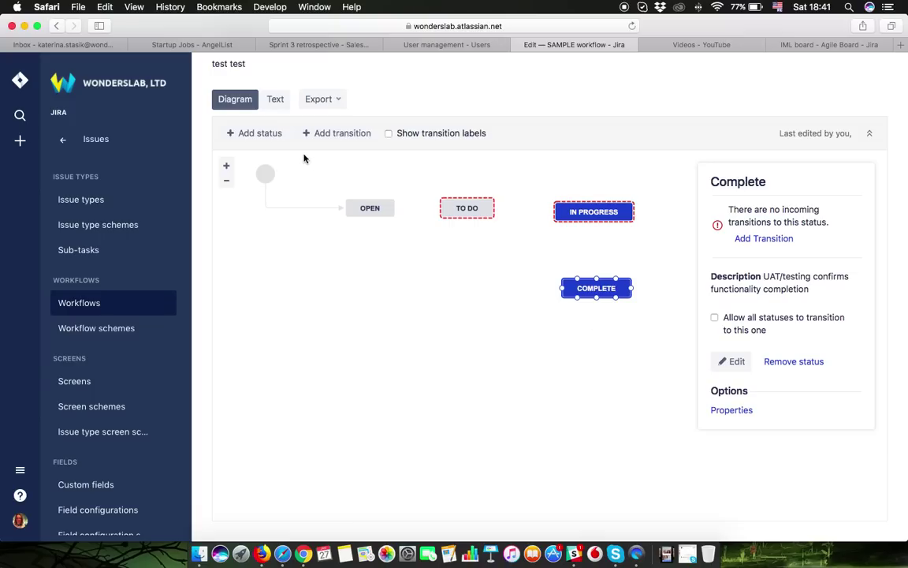
Add the existing Testing status to the workflow and place it below Complete.
left_click(252, 134)
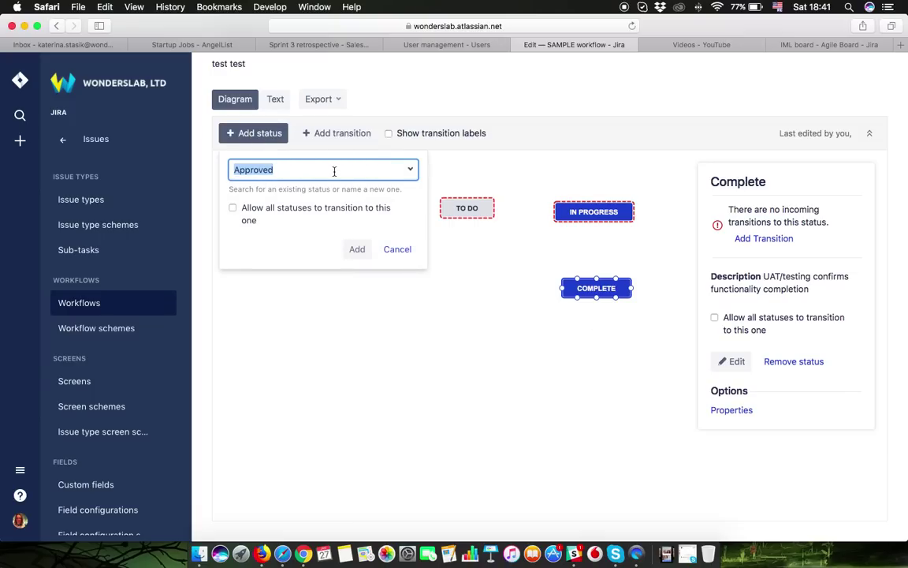
type("Testing")
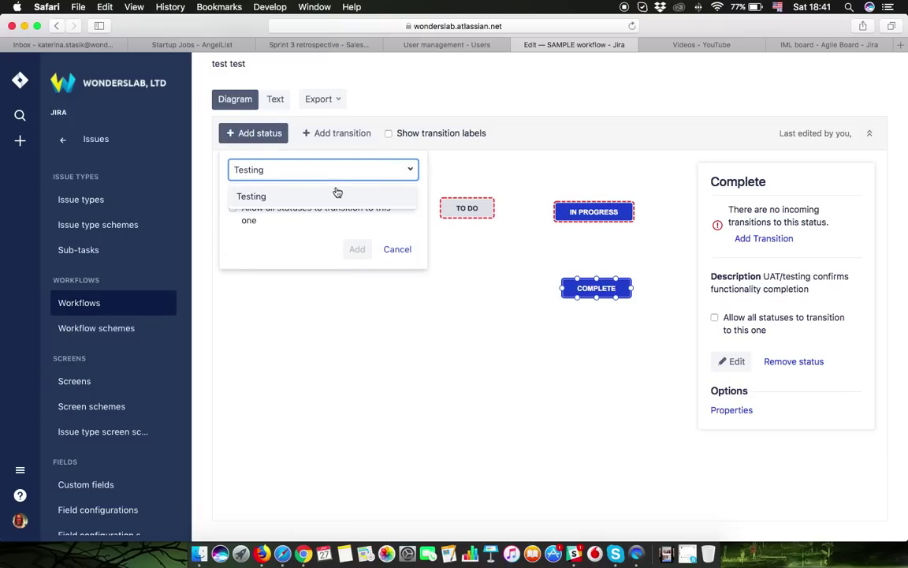
left_click(336, 195)
left_click(359, 250)
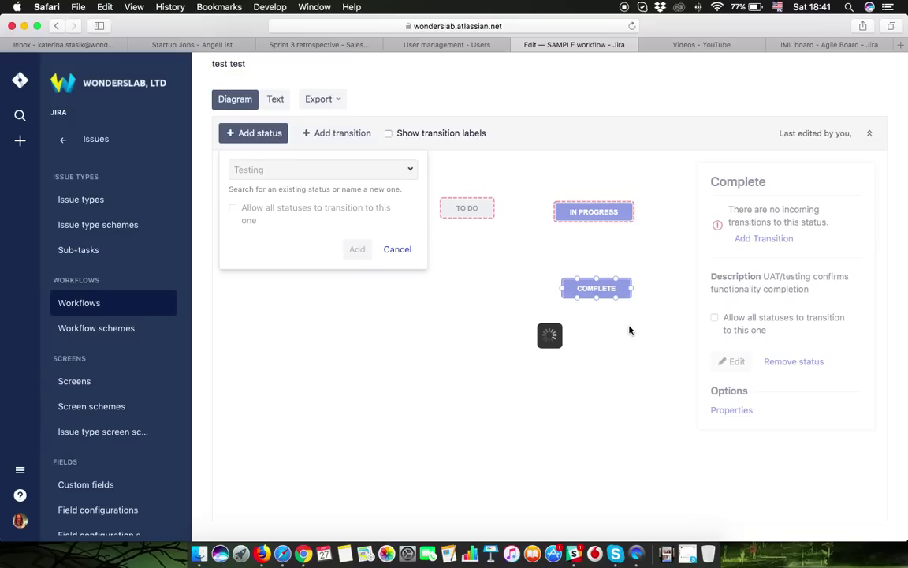
left_click_drag(560, 219, 595, 375)
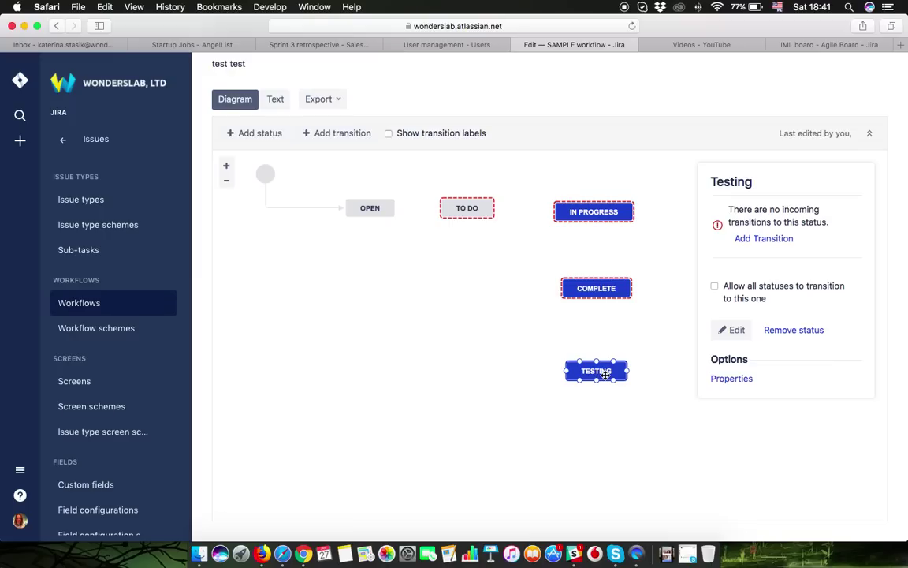
Add the existing Reopened status to the workflow and place it level with Testing, well to its left.
left_click(260, 133)
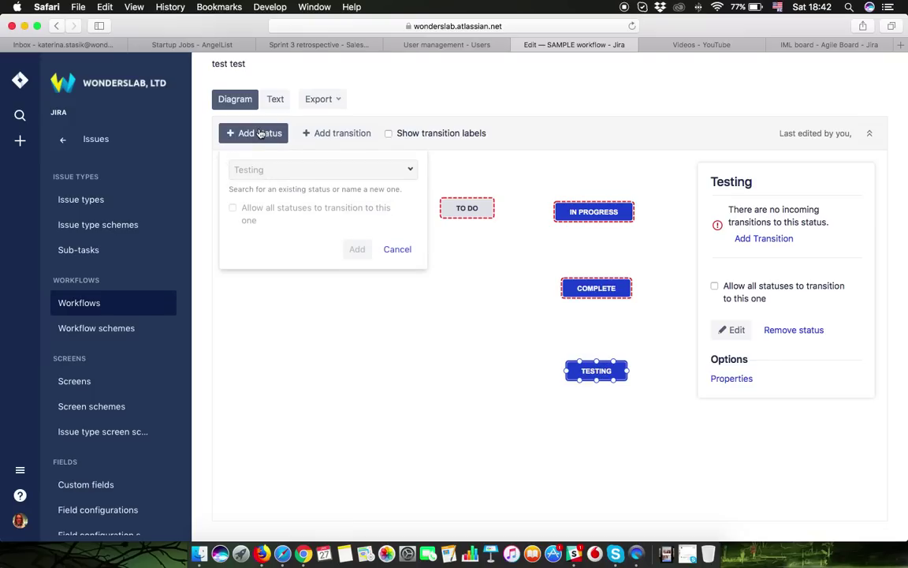
left_click(294, 166)
type("Reopened")
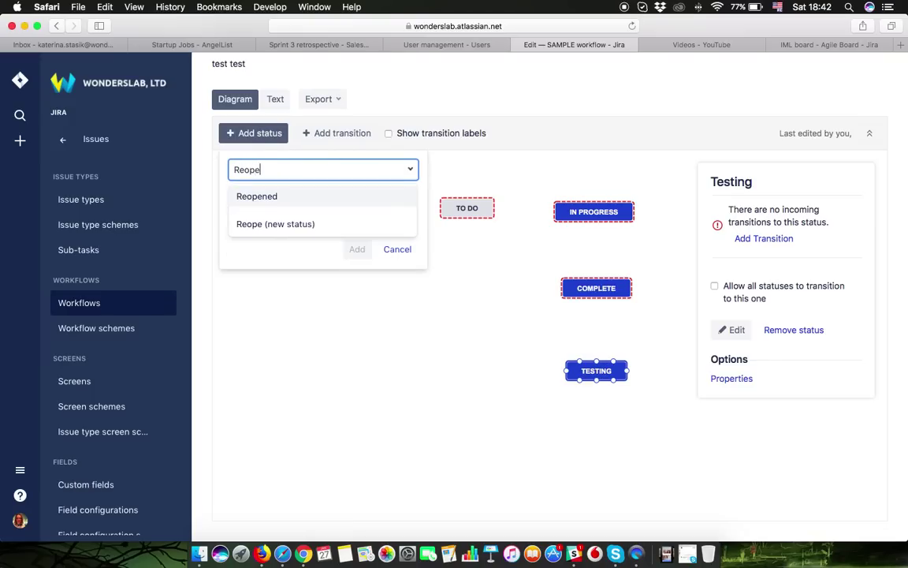
left_click(321, 198)
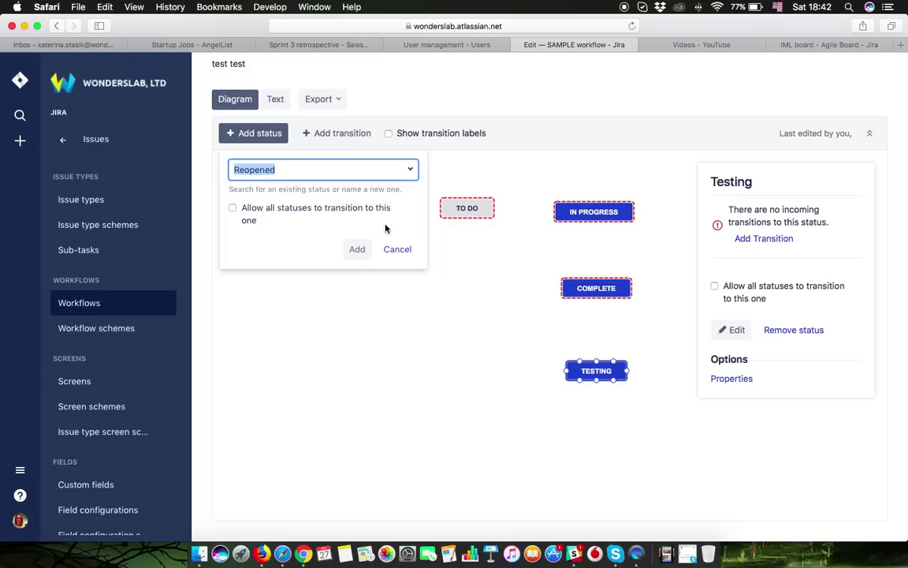
left_click(360, 251)
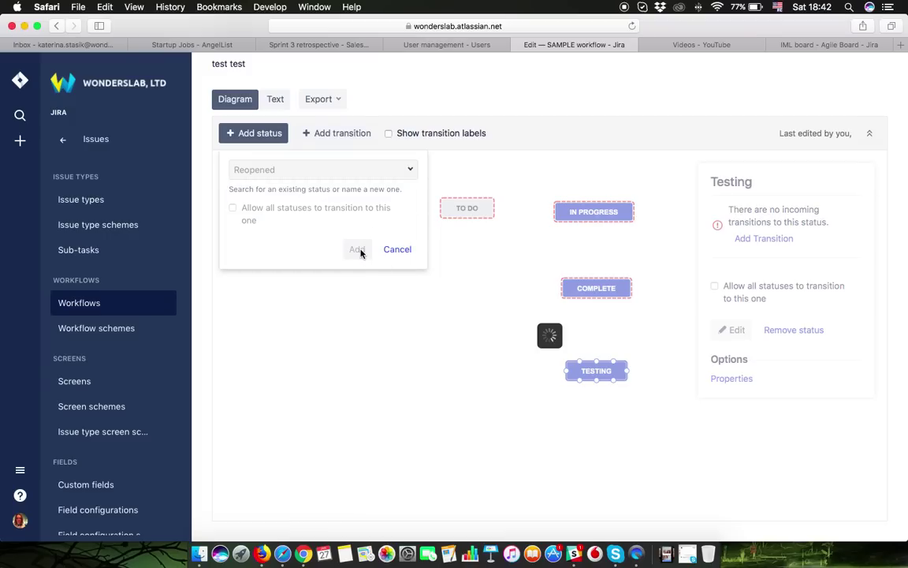
left_click_drag(511, 300, 434, 373)
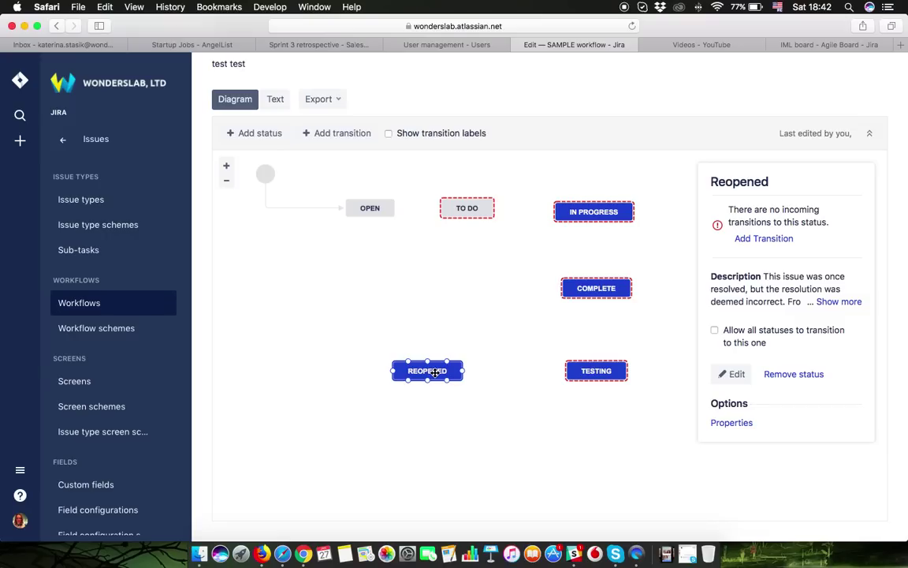
Move the Testing status to the left of Complete, beneath To Do.
left_click(612, 372)
left_click(606, 289)
left_click_drag(596, 370, 467, 289)
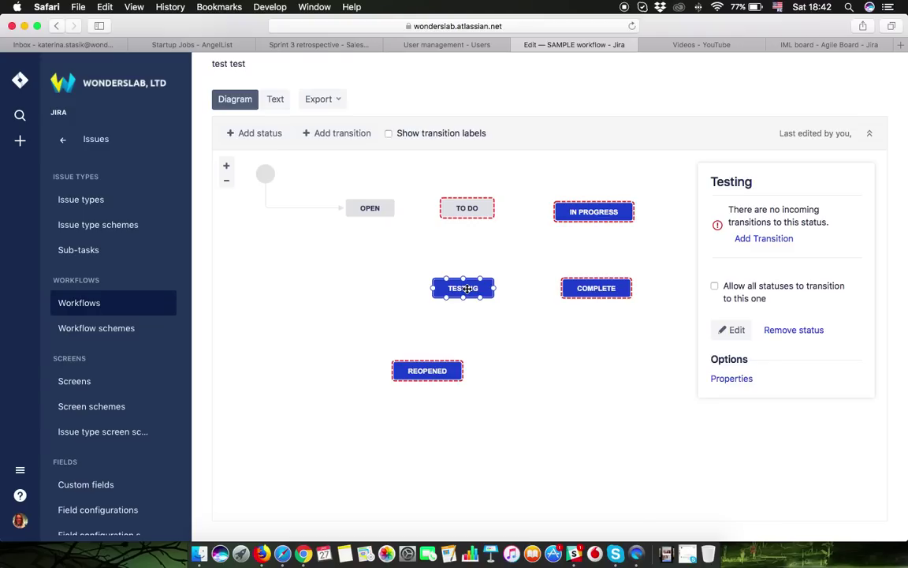
Add the existing Done status to the workflow and place it below Complete, lower than Reopened.
left_click(240, 133)
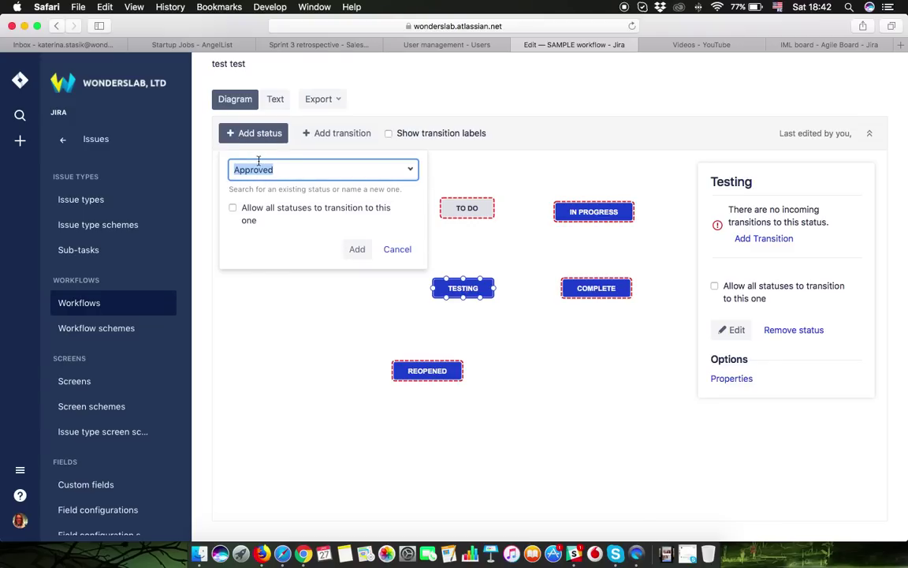
type("Done")
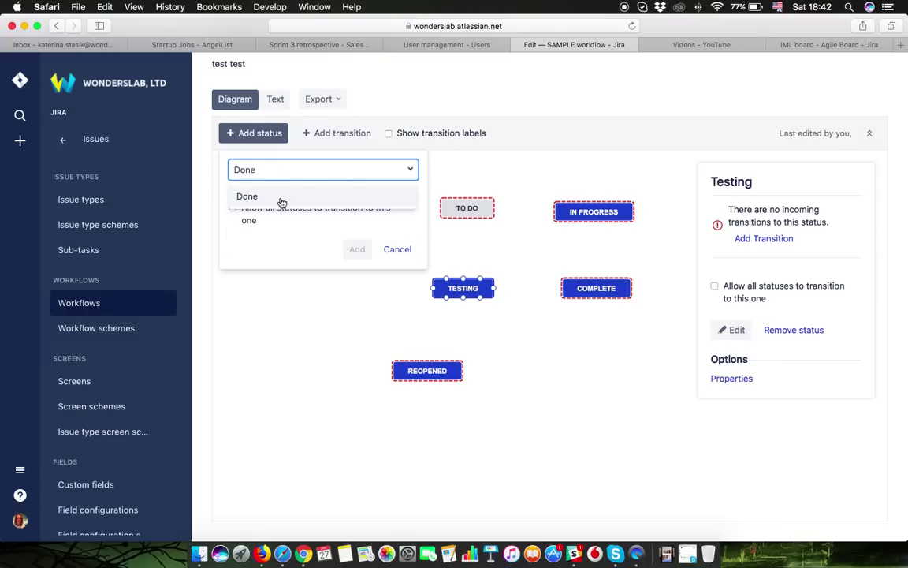
left_click(281, 198)
left_click(356, 249)
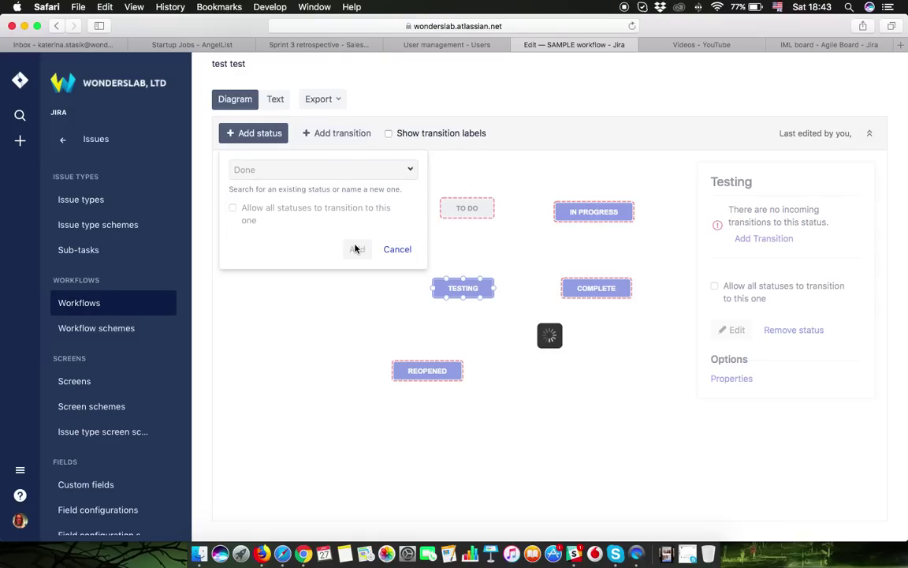
left_click_drag(537, 213, 602, 429)
left_click(377, 208)
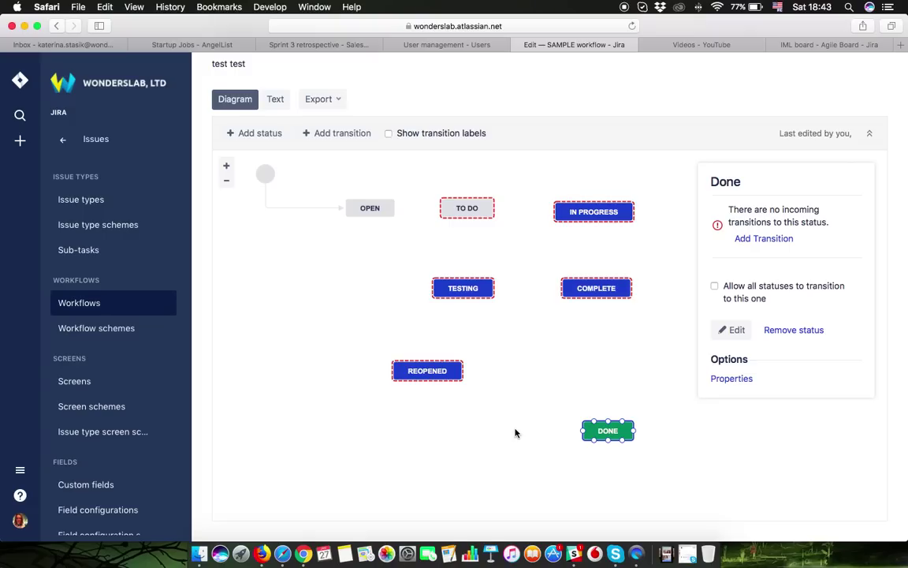
mouse_move(462, 288)
left_click(467, 208)
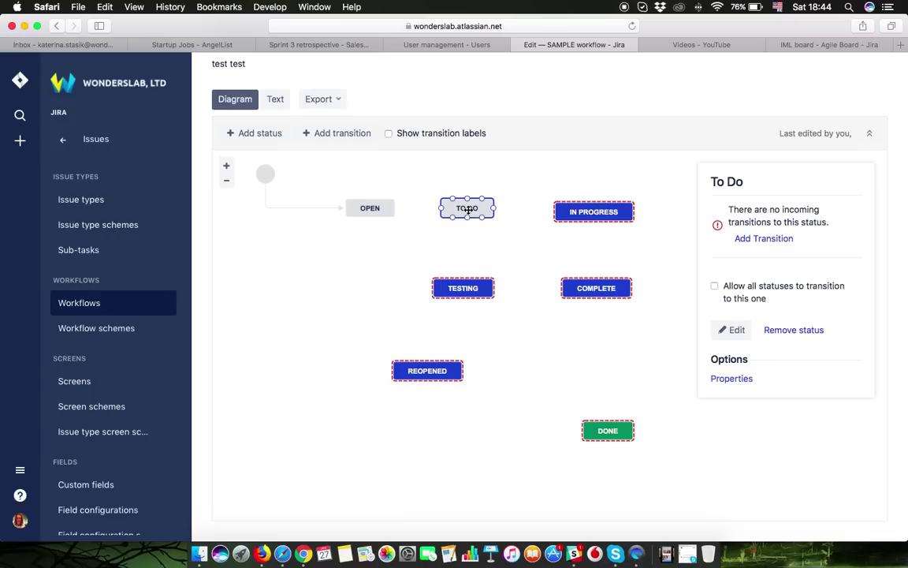
left_click(347, 134)
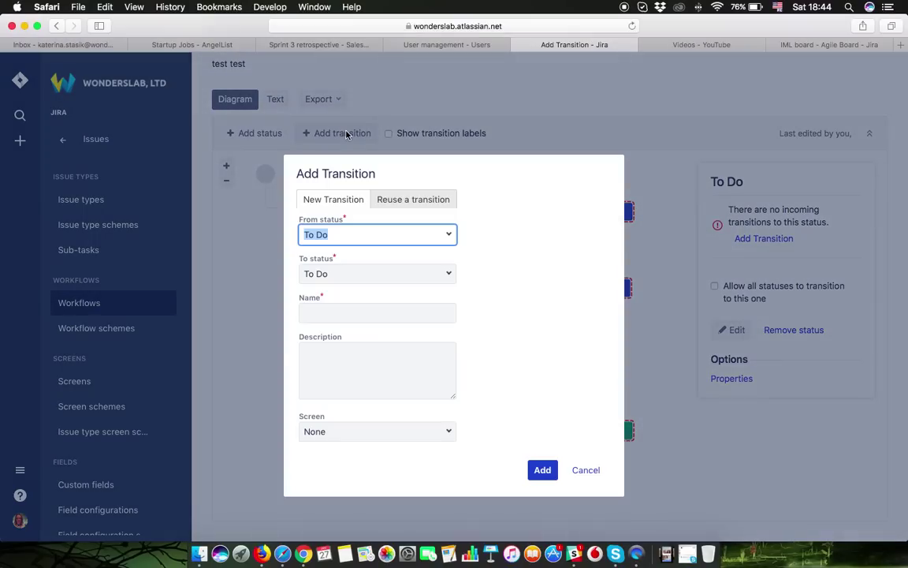
left_click(585, 473)
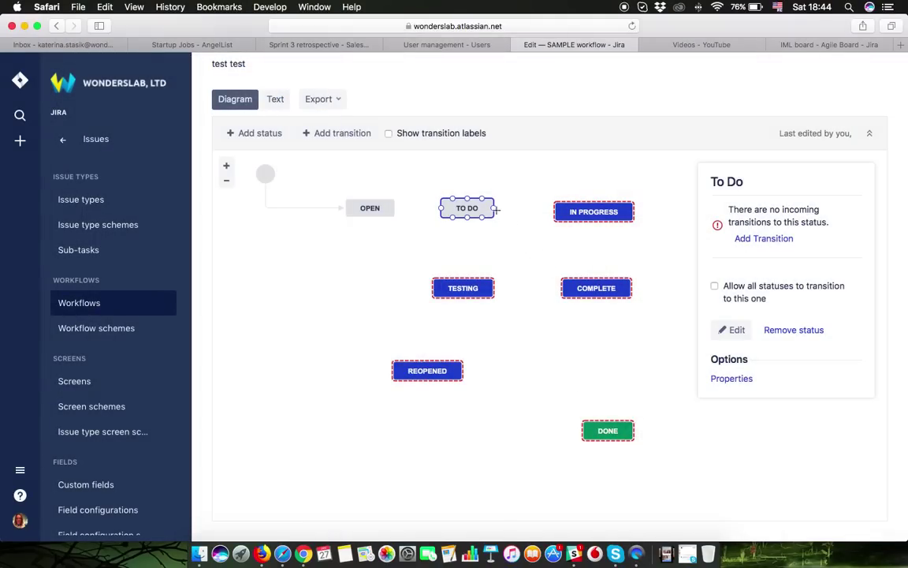
mouse_move(496, 209)
left_mouse_down()
mouse_move(491, 205)
mouse_move(547, 269)
mouse_move(489, 174)
mouse_move(498, 211)
left_mouse_up()
Add a transition named "sprint scope defined" from Open to To Do, with no screen.
left_click(395, 207)
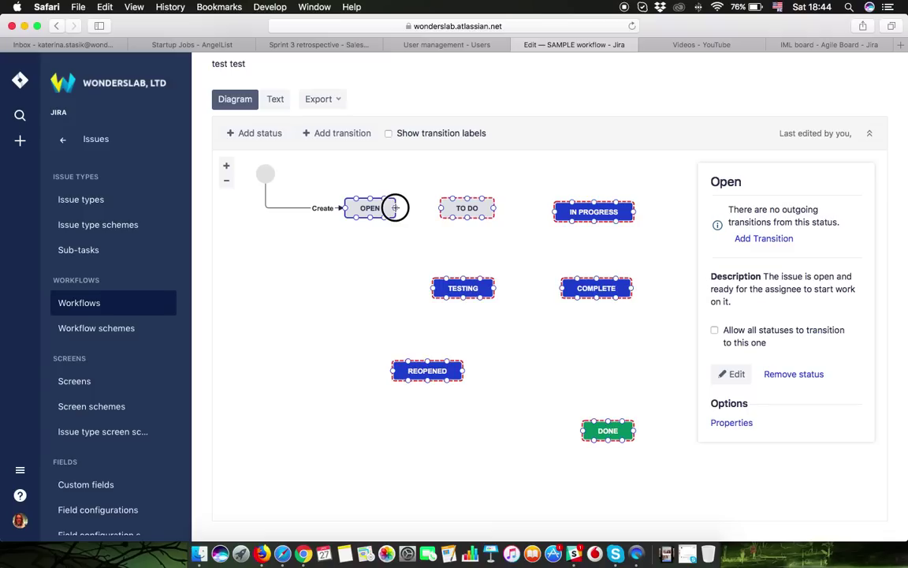
left_click_drag(395, 207, 442, 208)
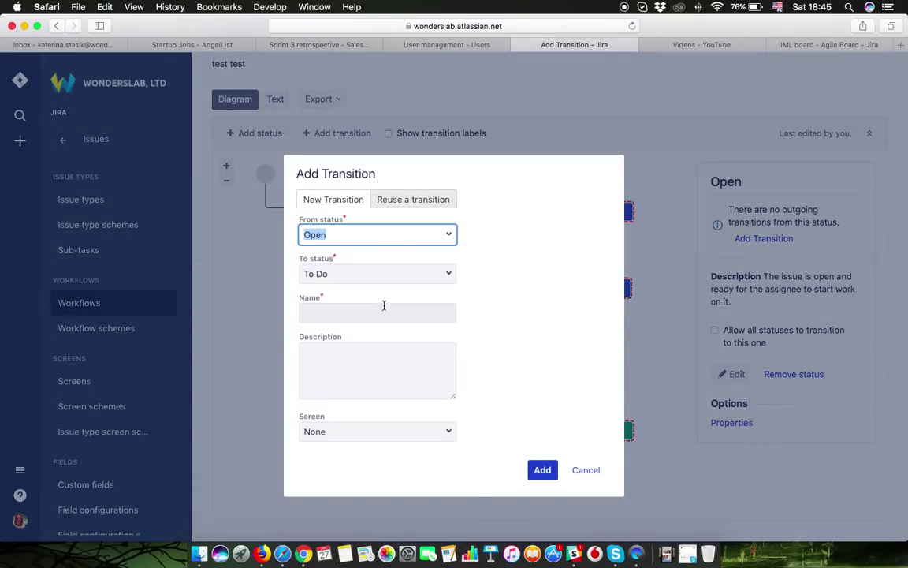
left_click(375, 315)
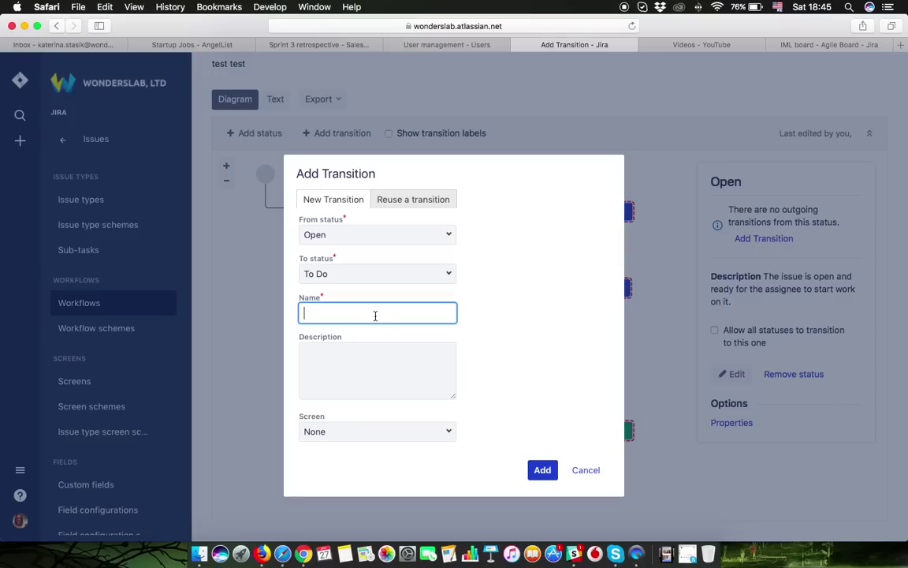
type("sprint scope defined")
left_click(542, 472)
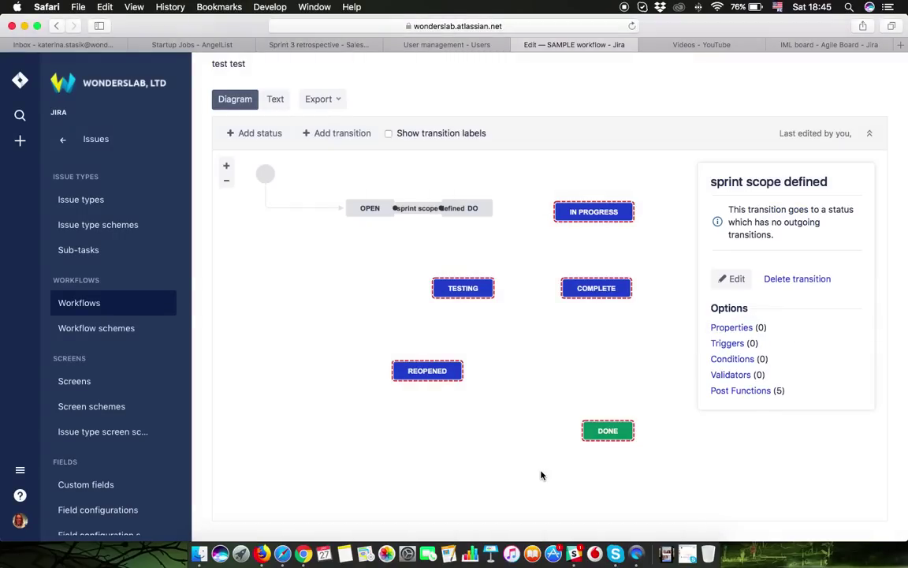
Move To Do farther right from Open, and shift In Progress to the right, level with To Do.
left_click(492, 209)
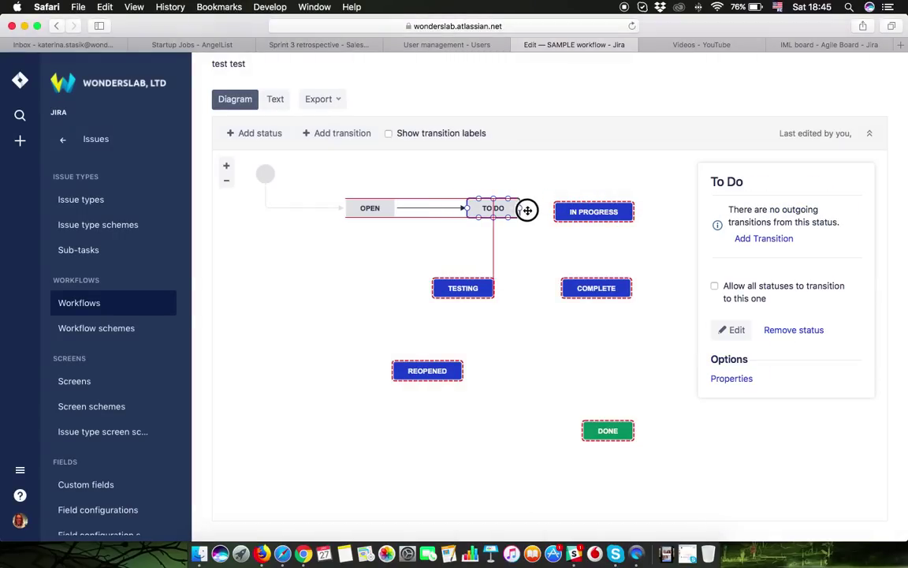
left_click_drag(527, 210, 547, 209)
left_click(380, 219)
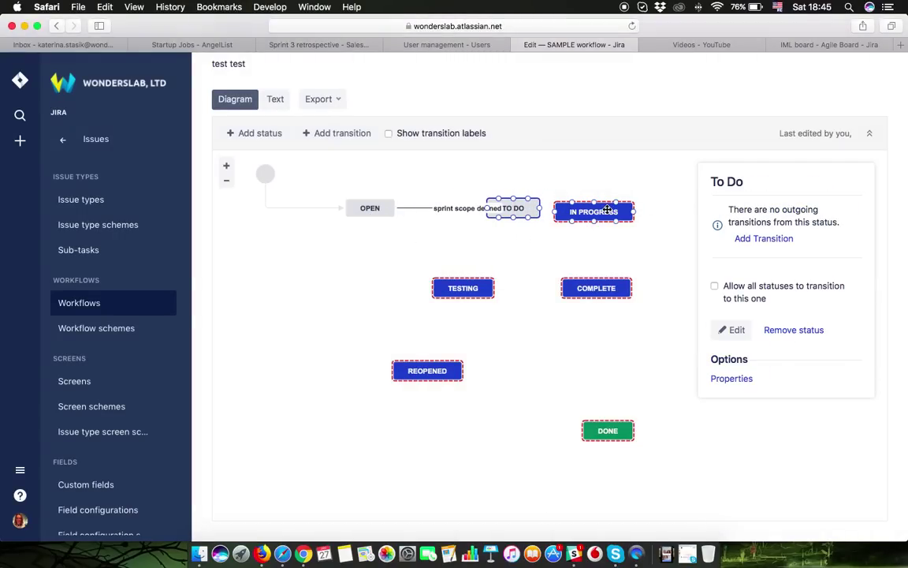
left_click_drag(608, 209, 643, 206)
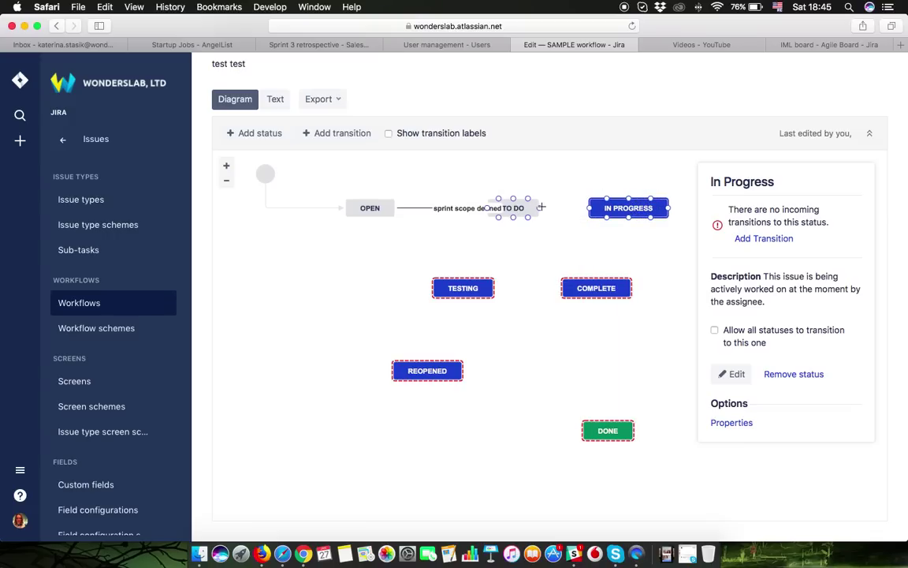
Add a transition named "work has begun" from To Do to In Progress, and move Complete directly beneath In Progress.
left_click_drag(541, 207, 592, 211)
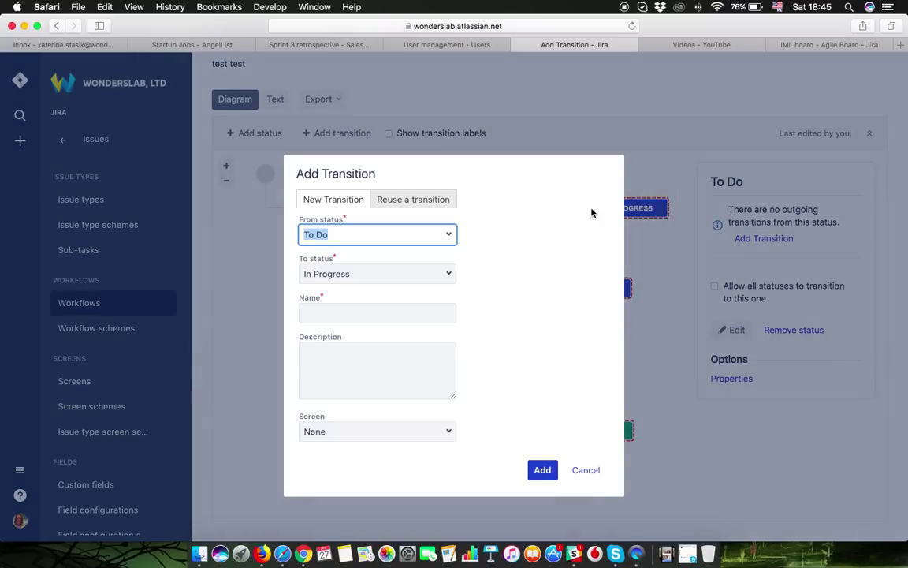
left_click(369, 314)
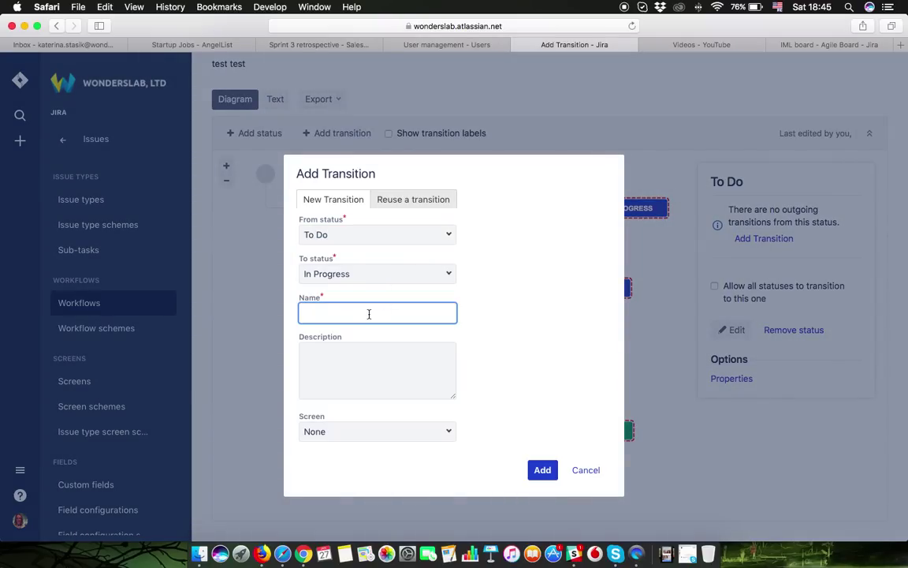
type("work has begun")
left_click(551, 475)
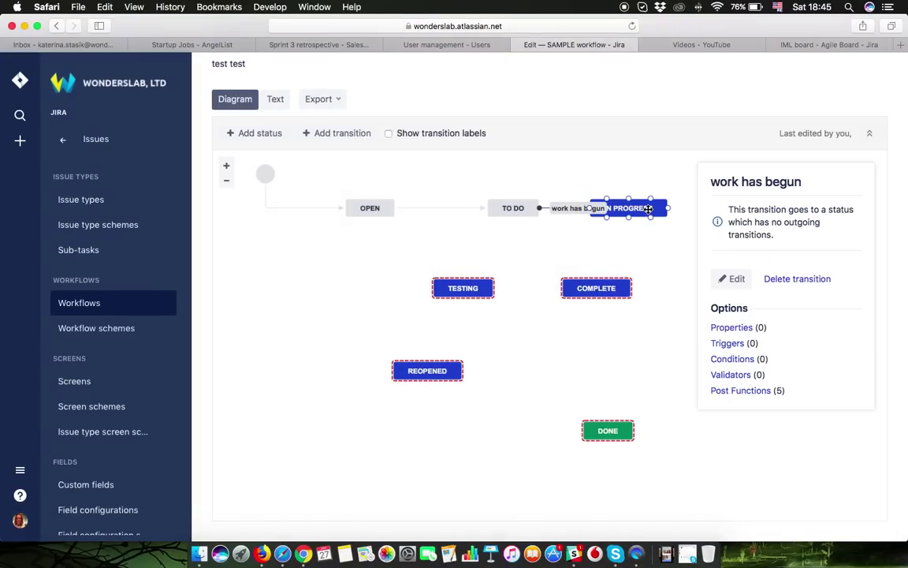
left_click_drag(598, 287, 631, 289)
left_click(634, 211)
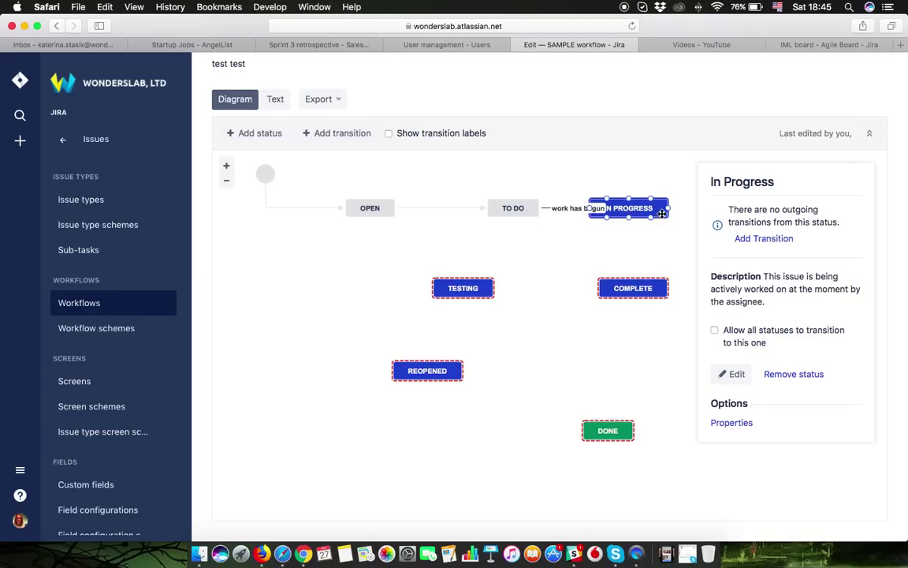
left_click_drag(670, 208, 670, 292)
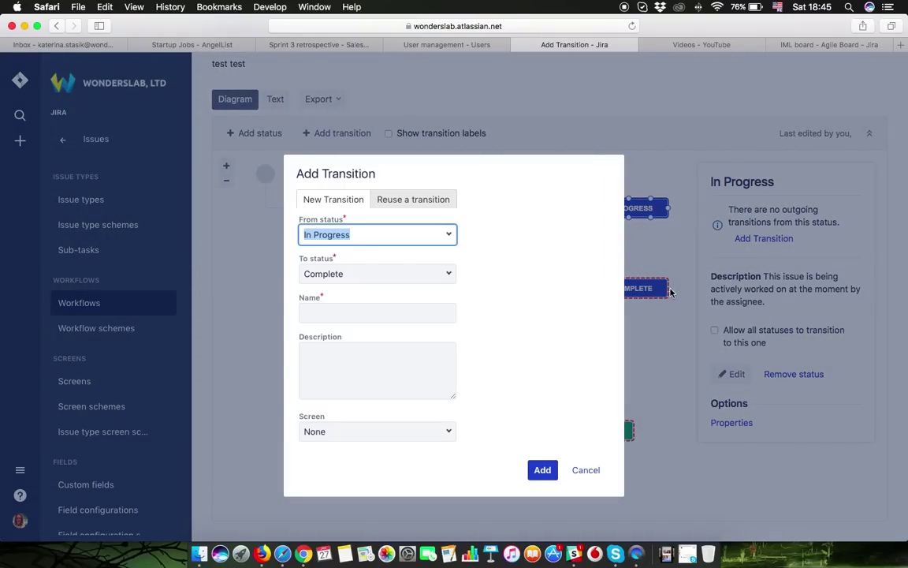
left_click(588, 471)
mouse_move(462, 289)
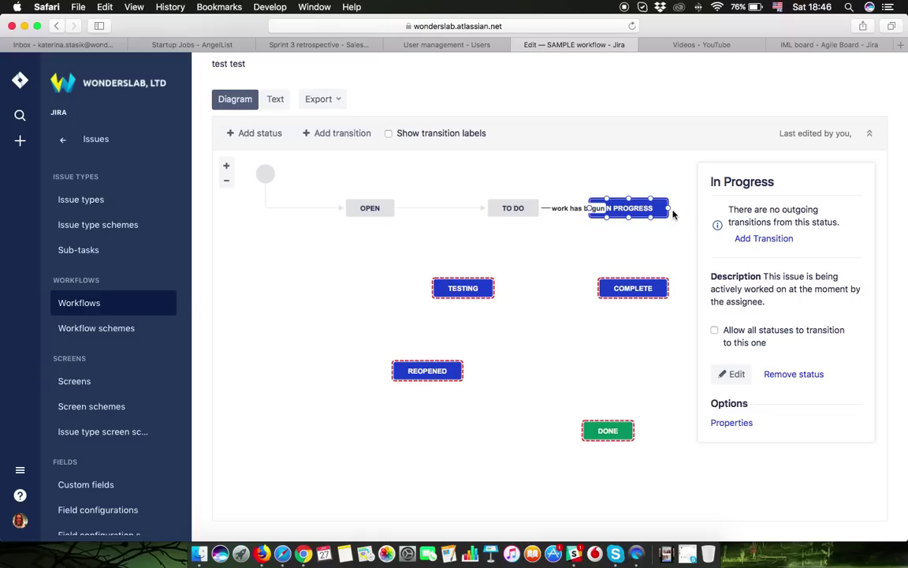
Add a transition named "subtask passed TDD" from In Progress to Complete, with no screen.
left_click_drag(669, 207, 669, 289)
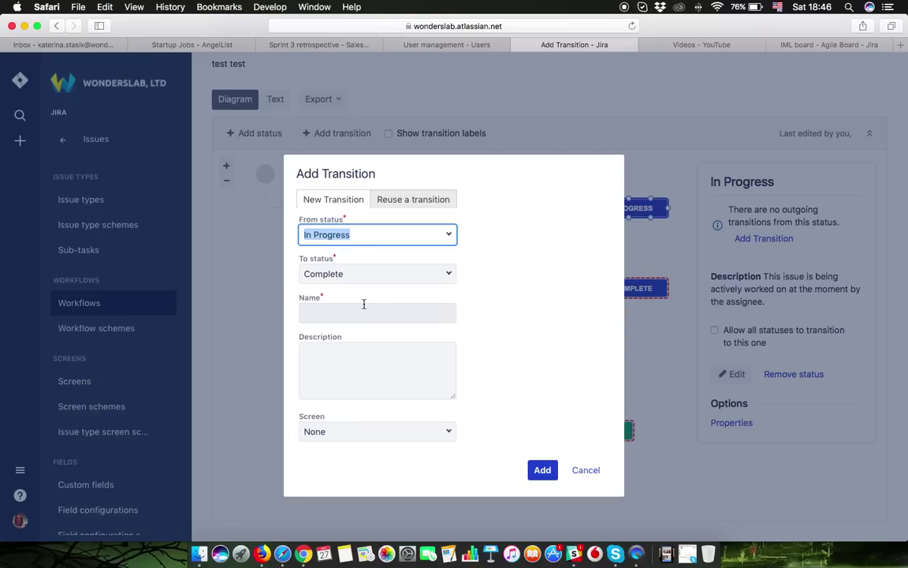
left_click(364, 306)
type("subtas")
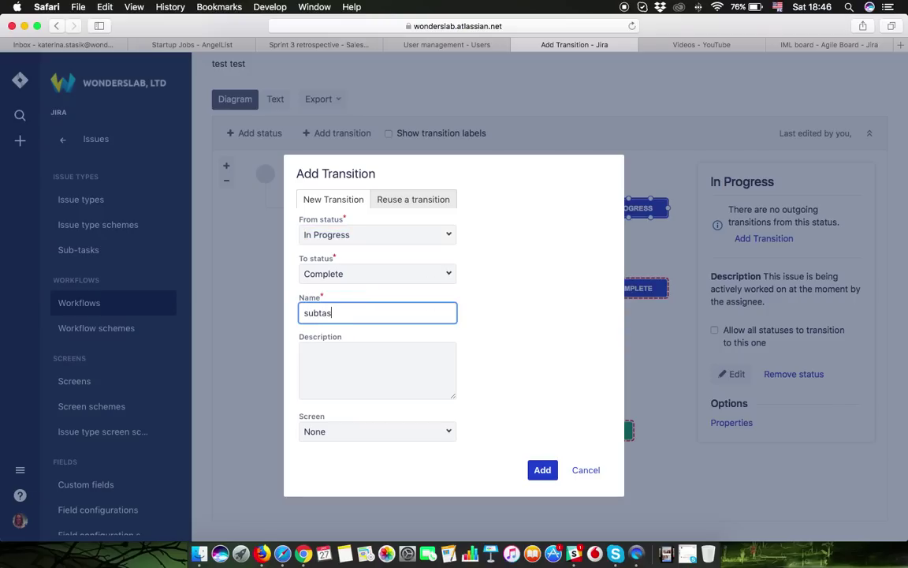
type("k passed TDD")
left_click(542, 470)
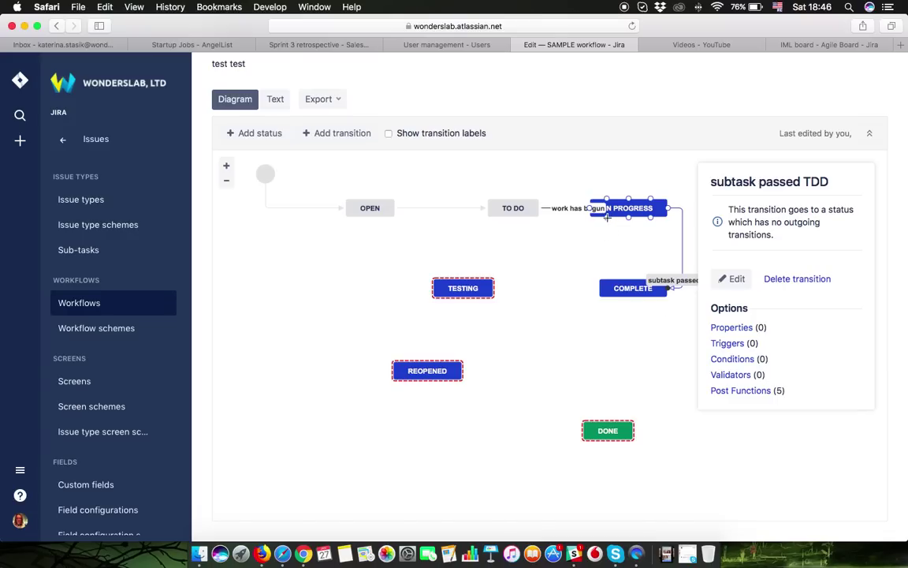
Add a transition named "story is ready for UAT" from In Progress to Testing, with no screen.
left_click_drag(607, 218, 494, 289)
left_click(357, 317)
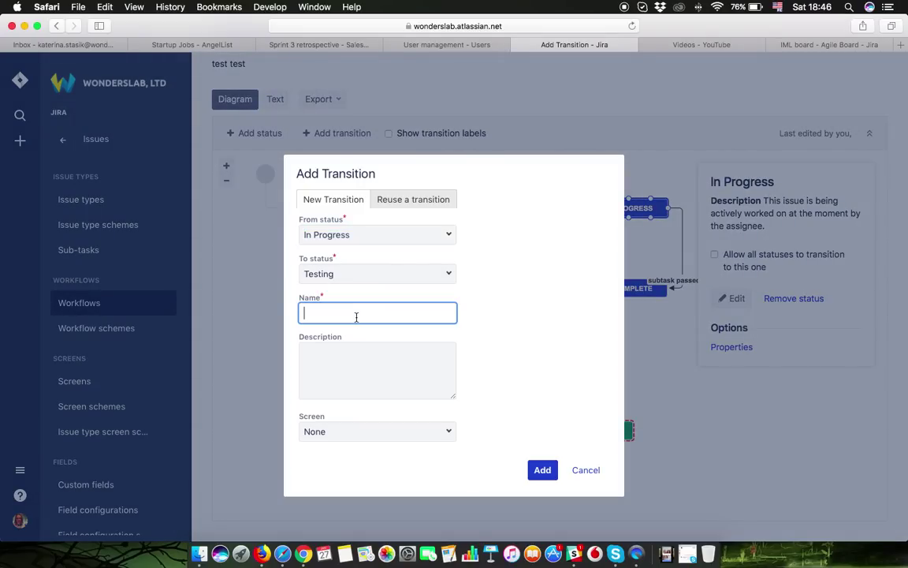
type("stpry is ready for UAT")
left_click(317, 313)
key("BackSpace")
type("o")
left_click(543, 472)
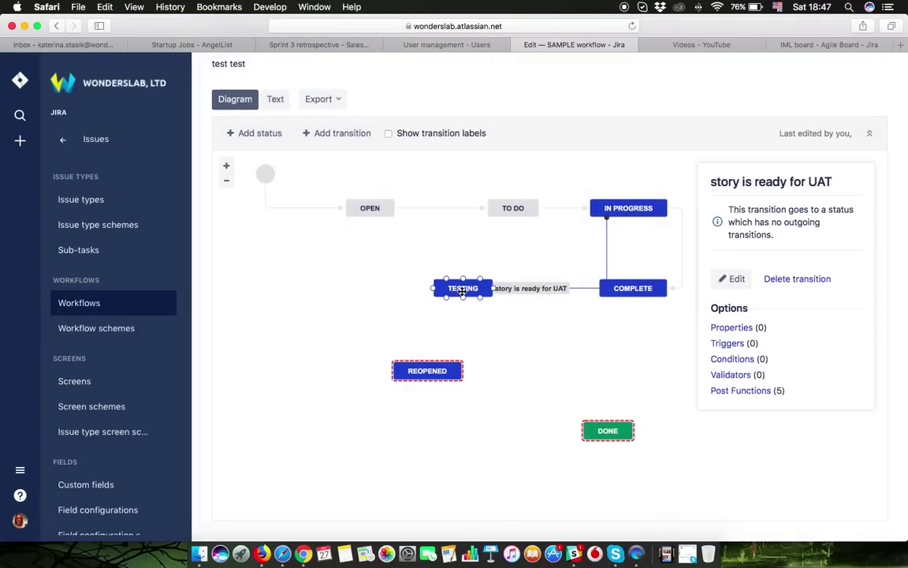
Move Testing left so it sits above Reopened, and add a transition named "all DOD were implemented" from Testing to Complete.
left_click_drag(462, 288, 425, 291)
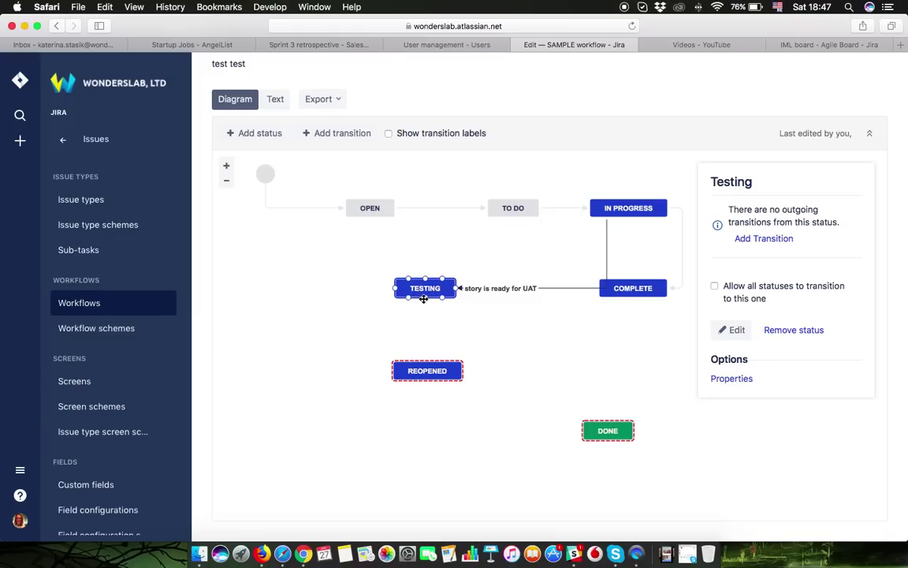
left_click_drag(425, 297, 636, 300)
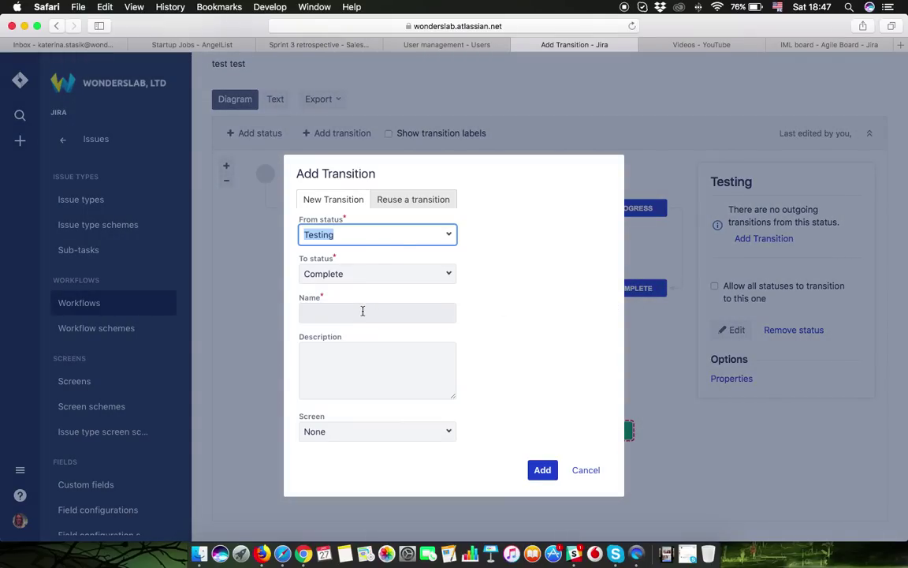
left_click(361, 312)
type("sto")
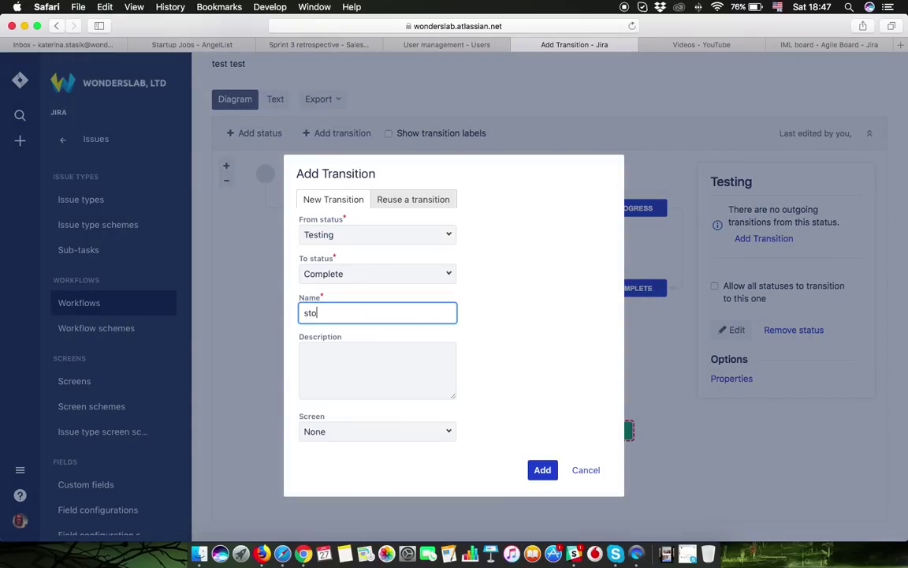
type("ty")
key("BackSpace")
key("BackSpace")
key("BackSpace")
key("BackSpace")
key("BackSpace")
key("BackSpace")
type("all DOD were implemented")
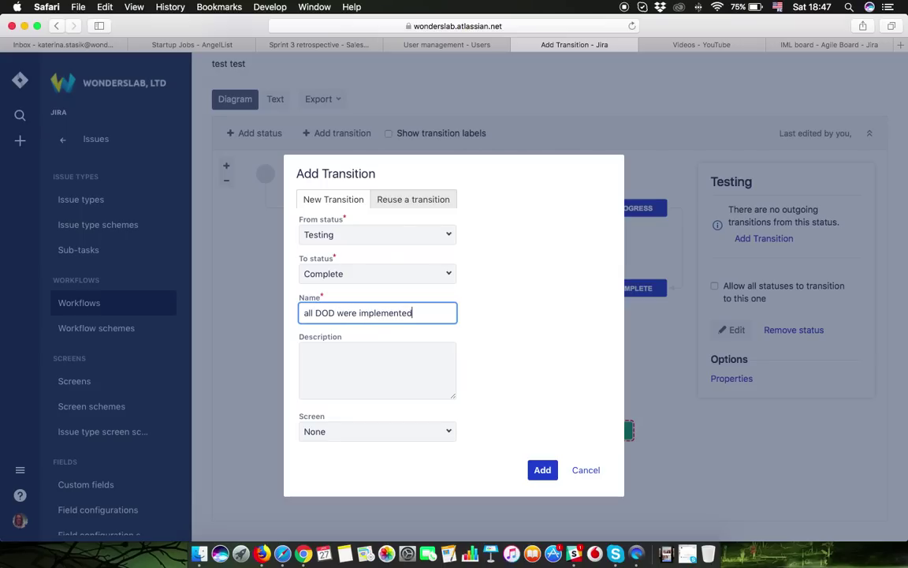
left_click(542, 470)
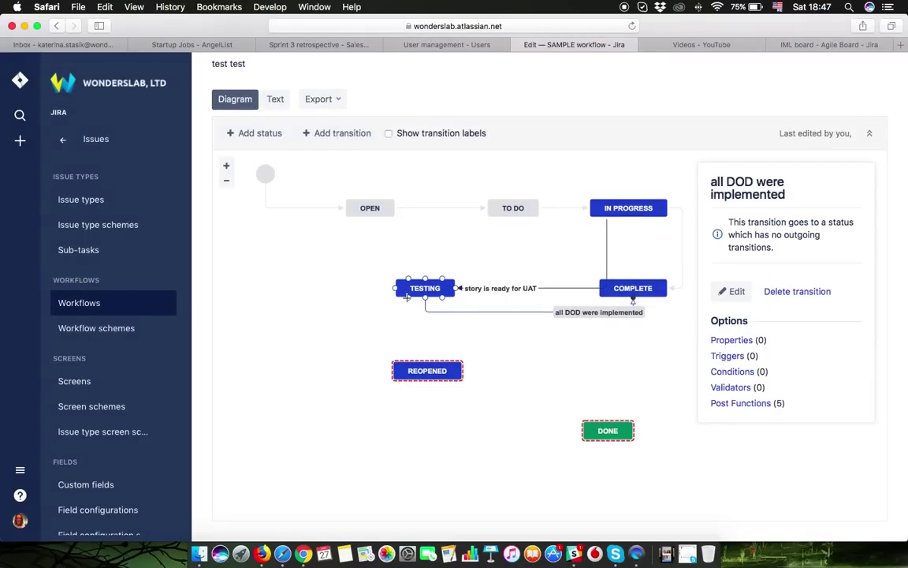
Add a transition named "not all DOD were implemented" from Testing to Reopened, with no screen.
left_click_drag(410, 290, 408, 361)
left_click(380, 313)
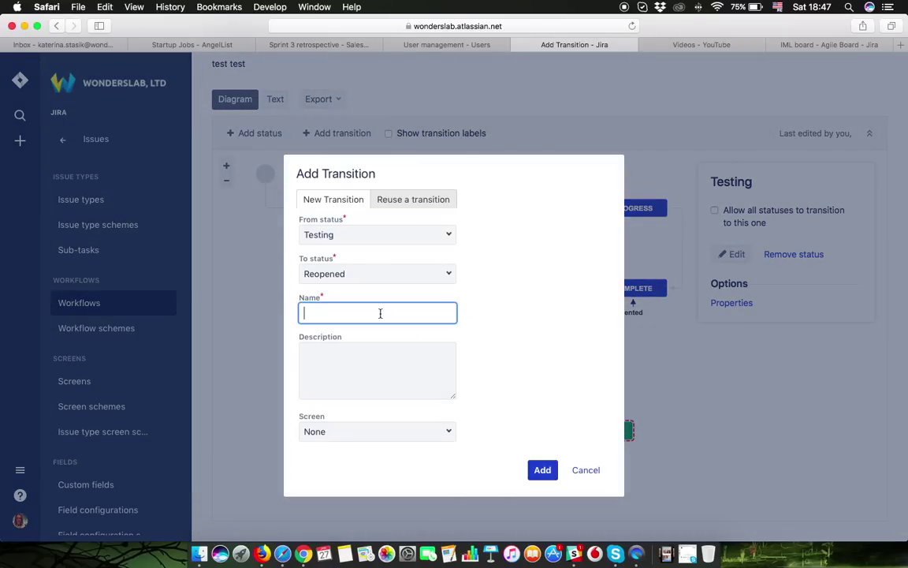
type("not all DOD were implemented")
left_click(543, 471)
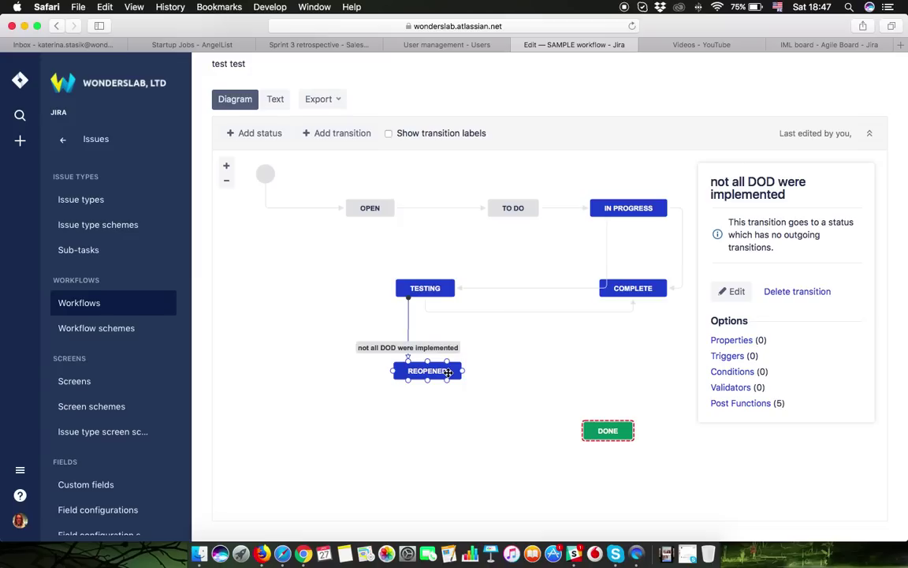
Add a transition named "issues fixed story ready for retest" from Reopened back to Testing, with no screen.
left_click(425, 288)
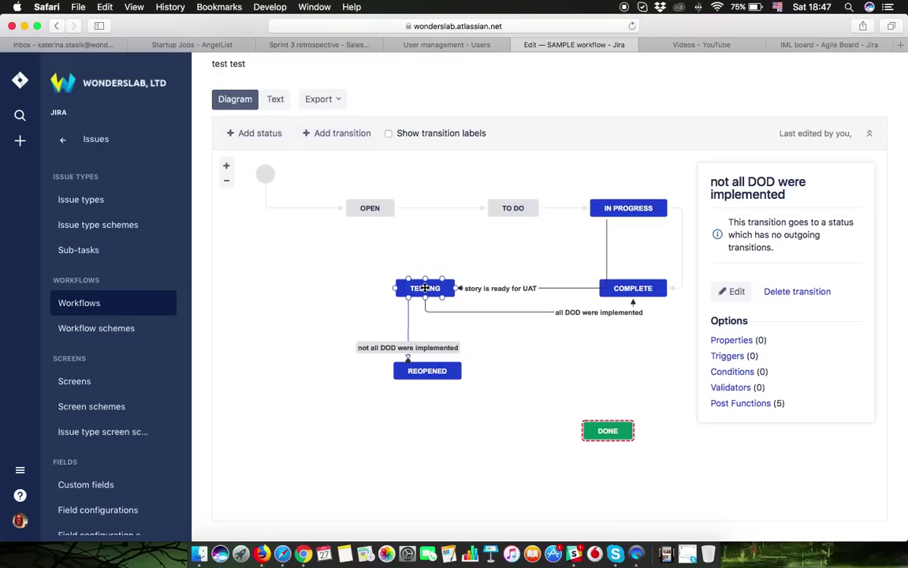
left_click(427, 371)
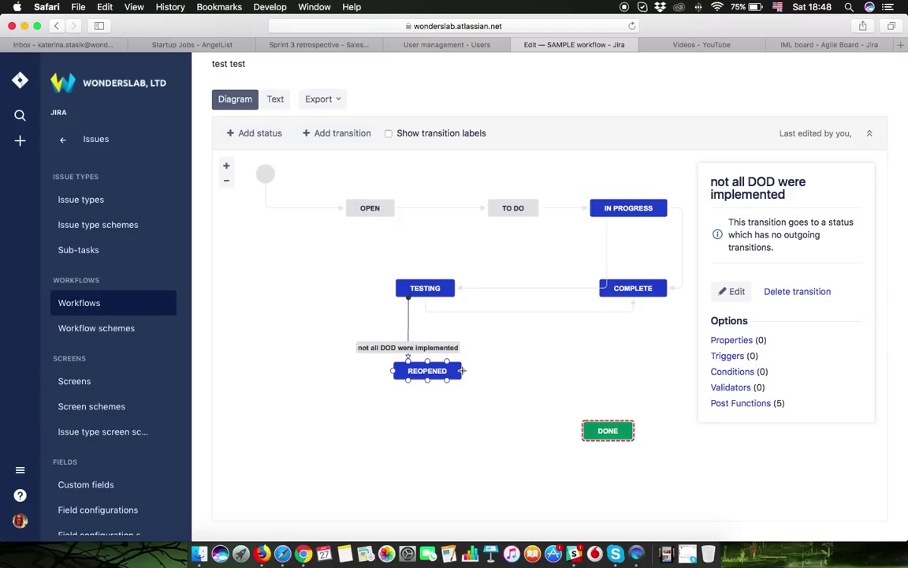
left_click_drag(387, 367, 392, 288)
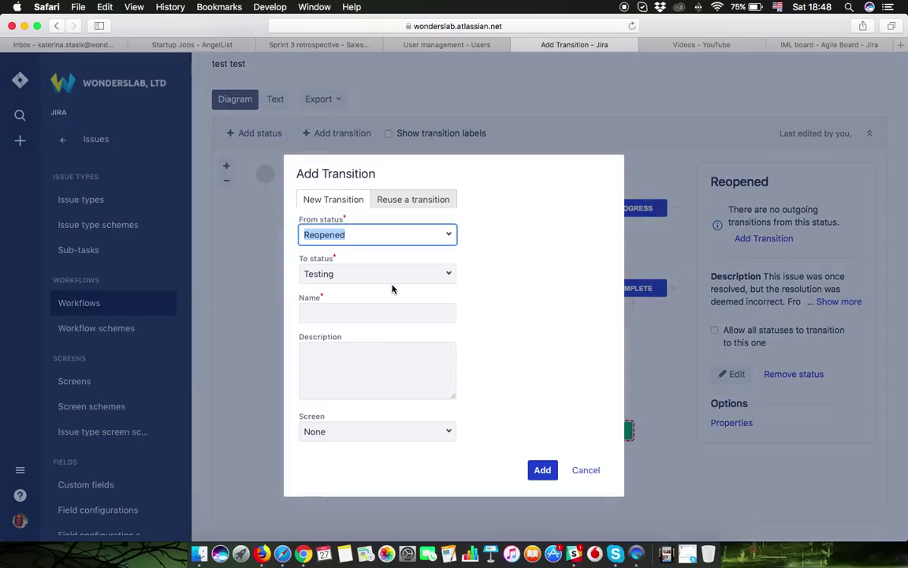
left_click(354, 319)
type("i")
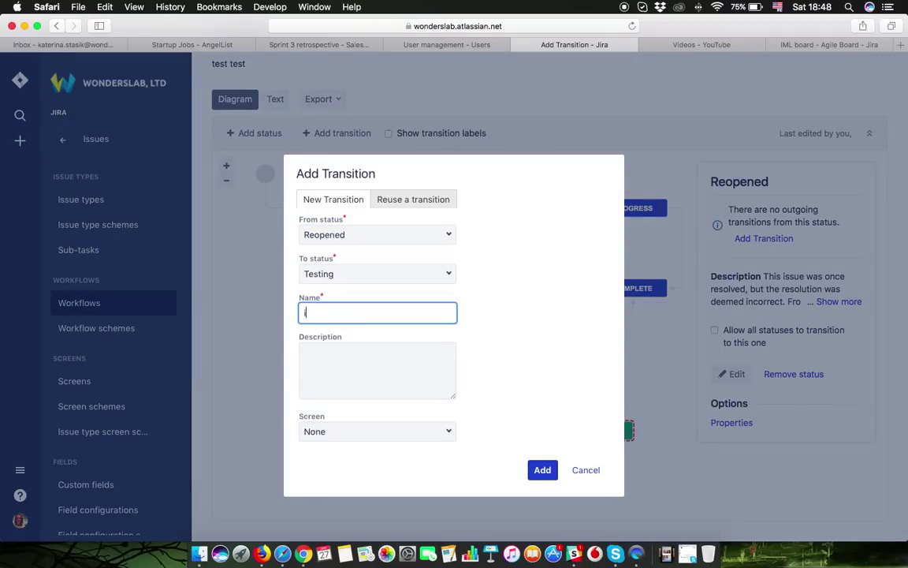
type("suees fixed story rea")
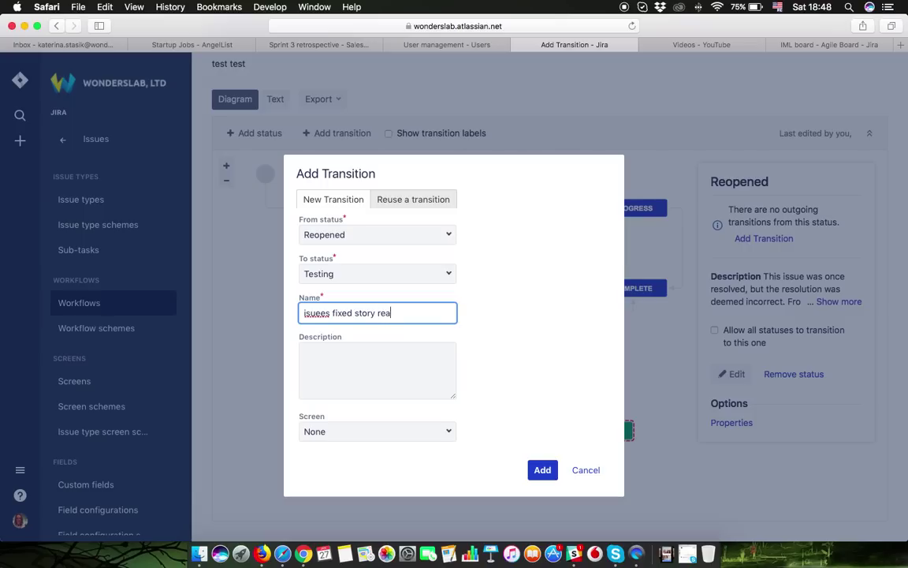
type("dy for retest")
left_click(311, 313)
type("s")
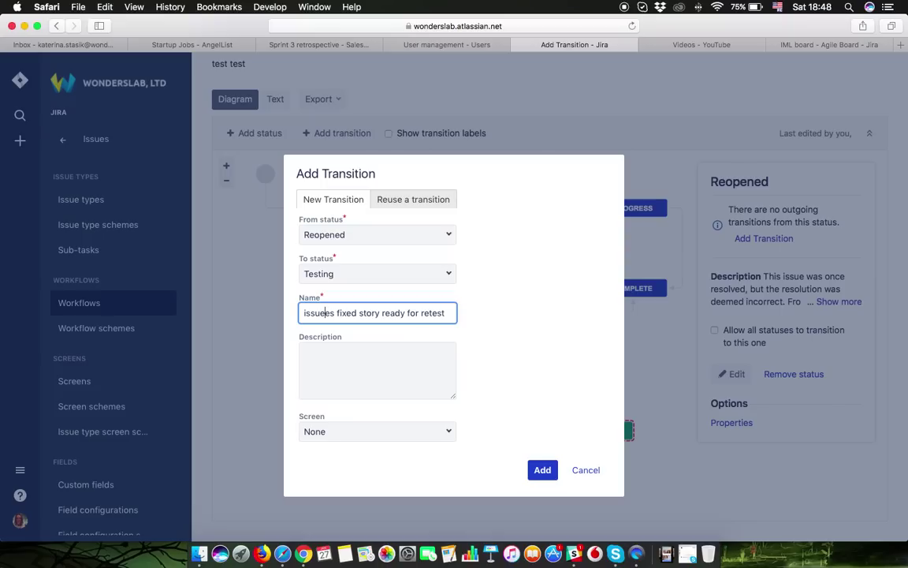
key("Right")
key("Right")
key("BackSpace")
key("Tab")
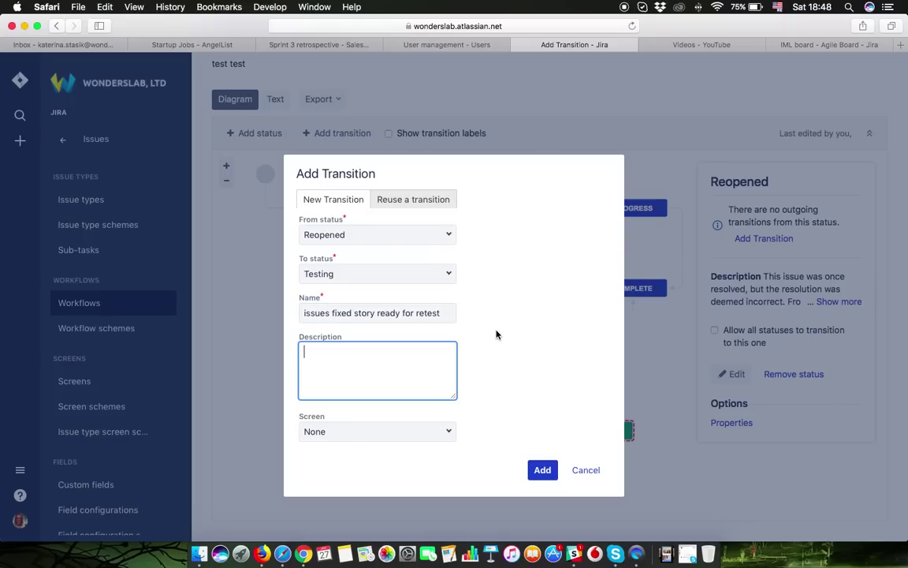
left_click(543, 471)
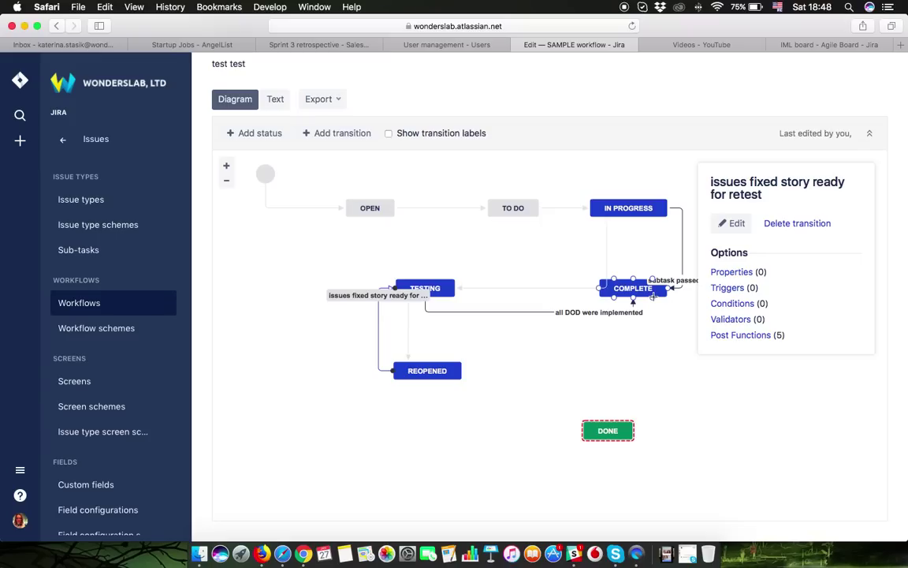
Add a transition named "accepted by Product Owner" from Complete to Done, with no screen.
left_click_drag(652, 296, 631, 432)
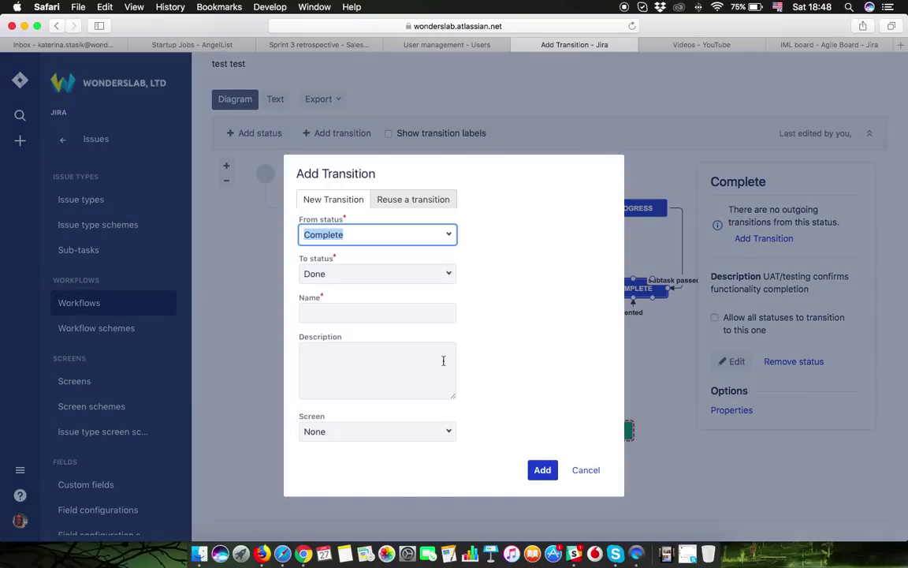
left_click(400, 313)
type("accep")
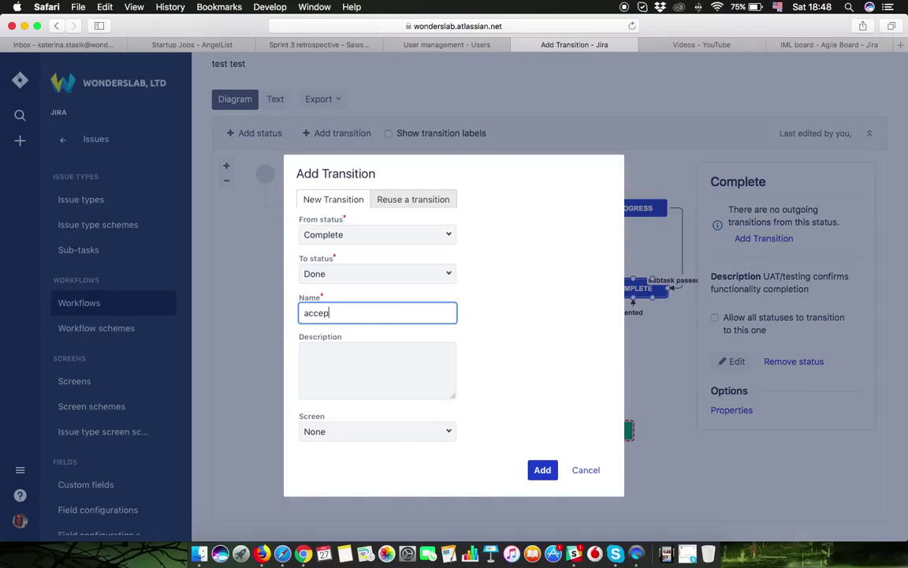
type("ted by Product Owner")
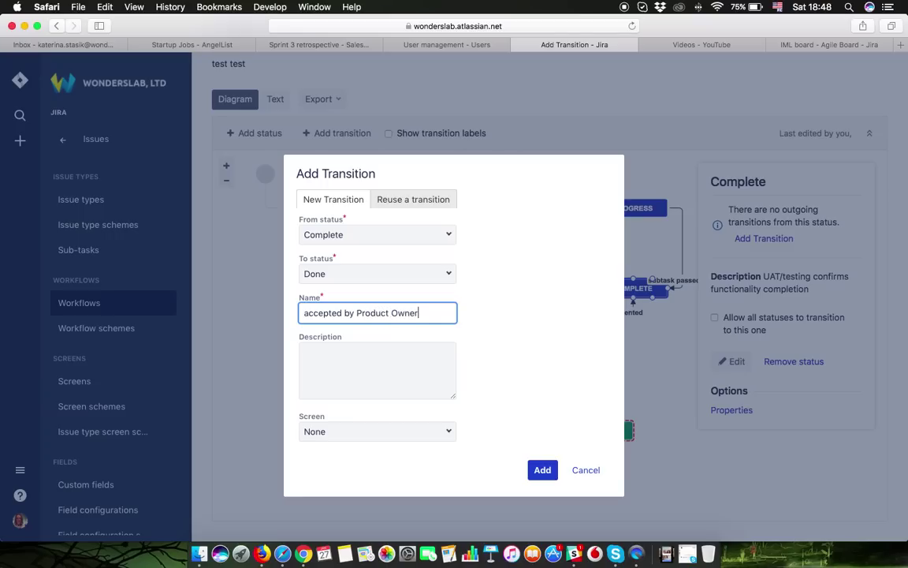
left_click(541, 473)
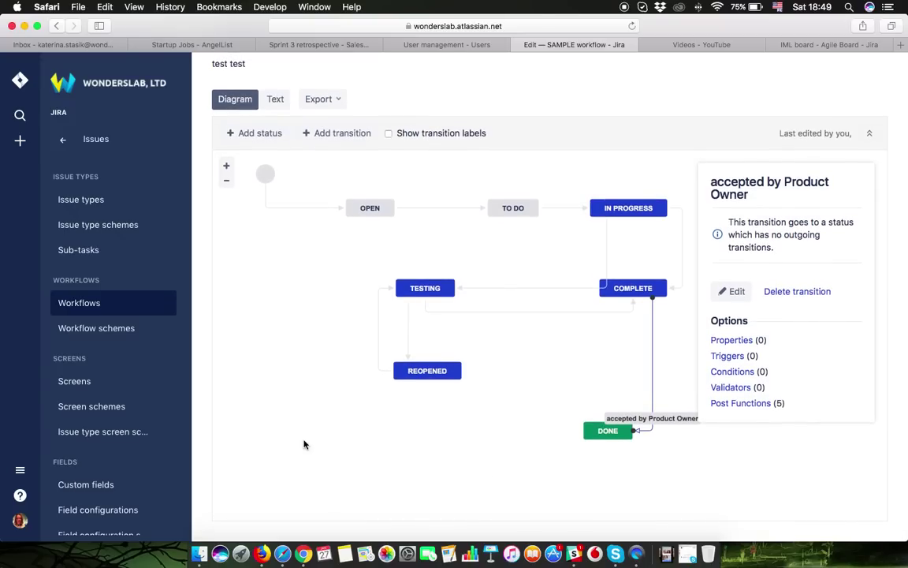
Create a workflow scheme named "SAMPLE wf scheme" with the description "test test".
left_click(20, 469)
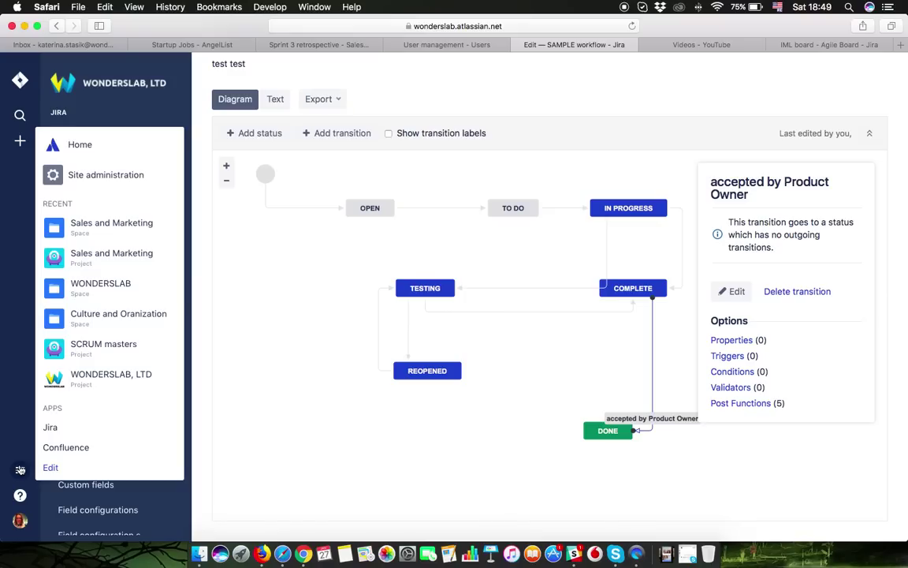
left_click(360, 376)
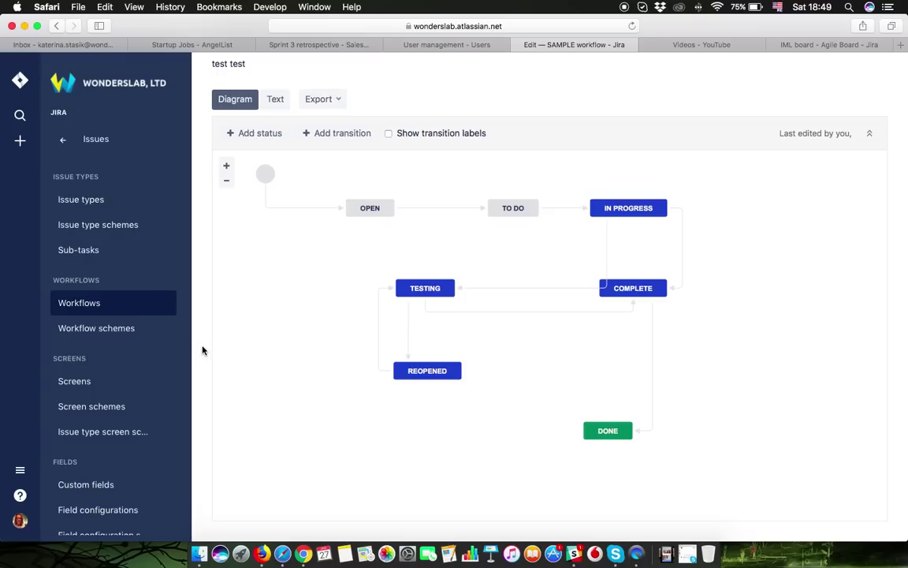
left_click(113, 329)
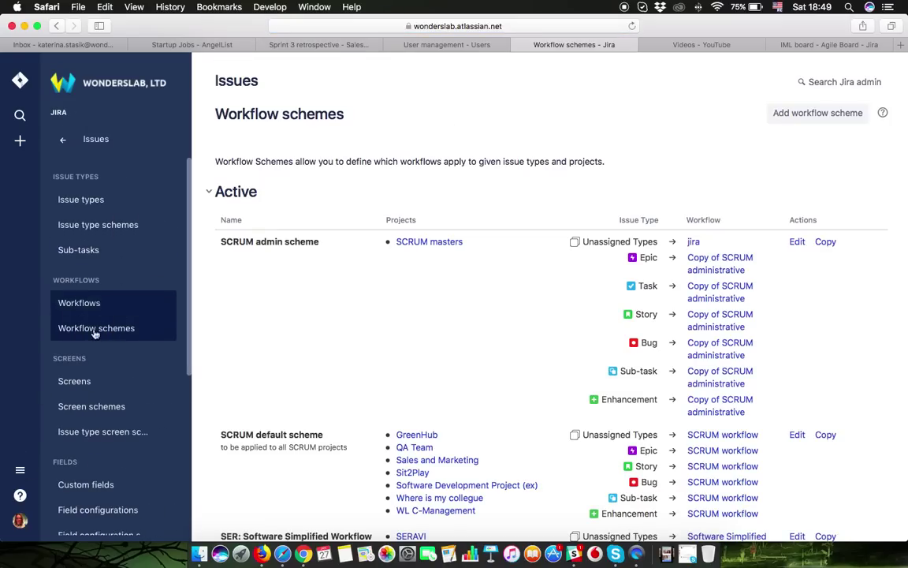
left_click(805, 117)
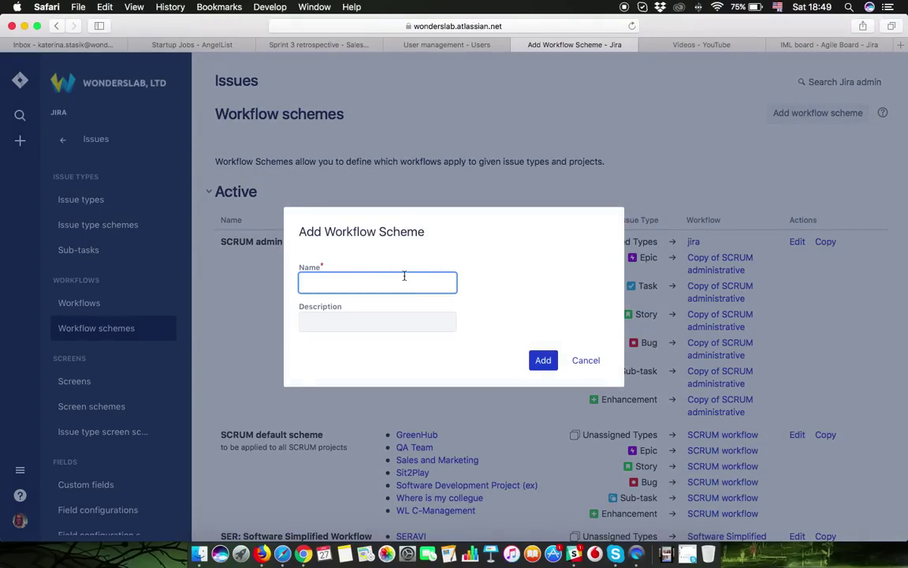
type("SAMPLE wf scheme")
left_click(412, 323)
type("test test")
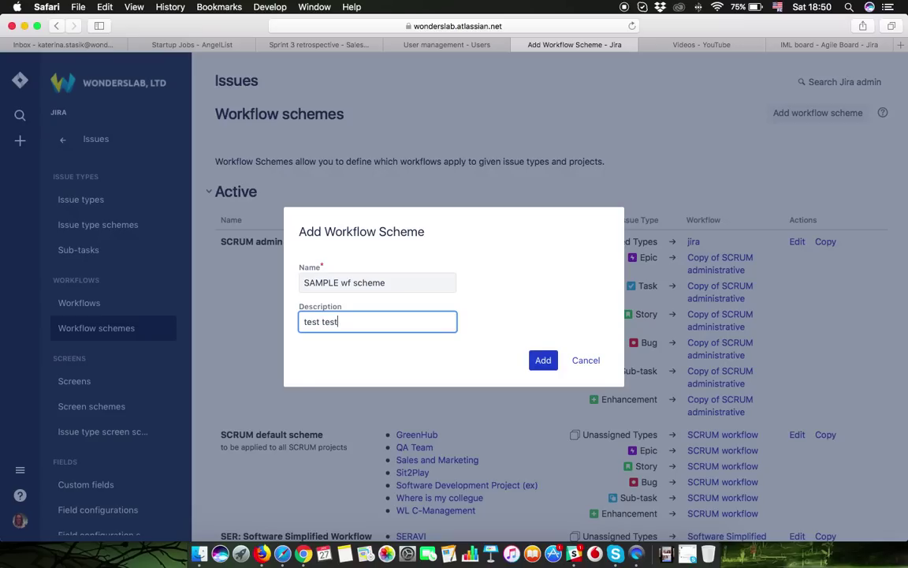
left_click(541, 360)
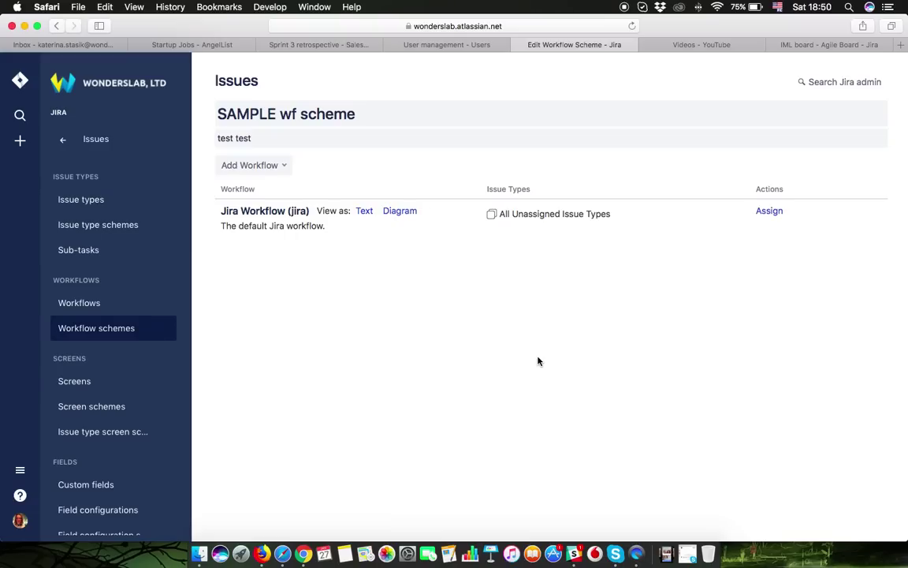
Choose the existing SAMPLE workflow to add to the scheme and proceed to its issue type assignment.
left_click(255, 170)
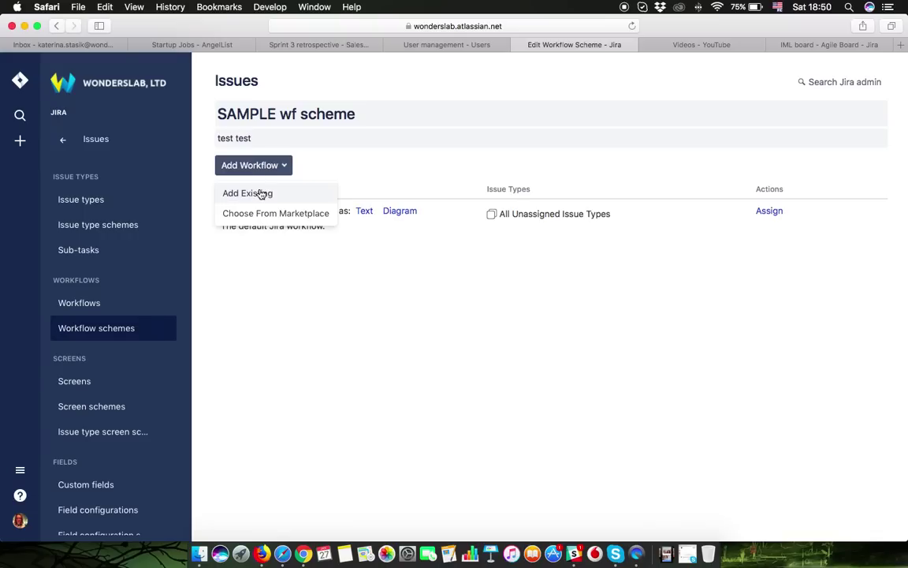
left_click(261, 194)
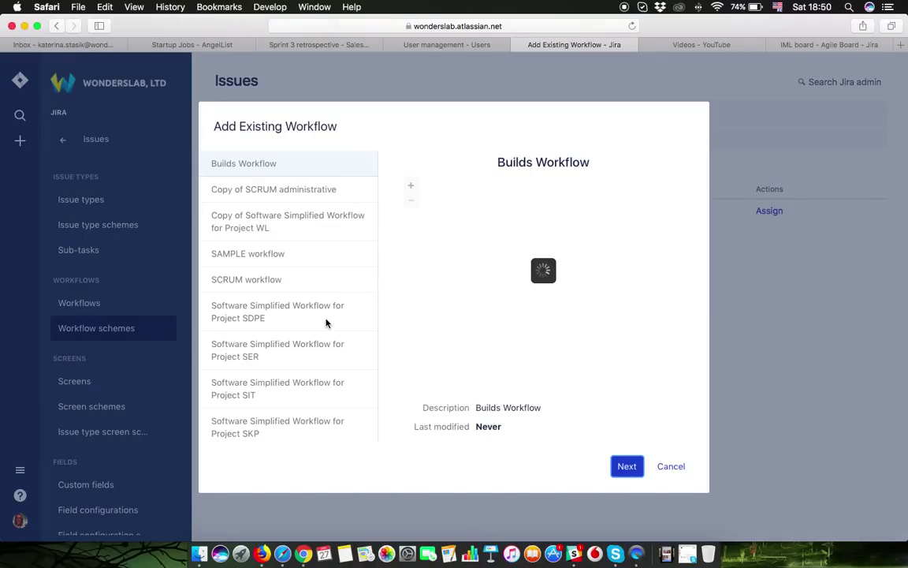
scroll(300, 254, "down", 3)
left_click(301, 254)
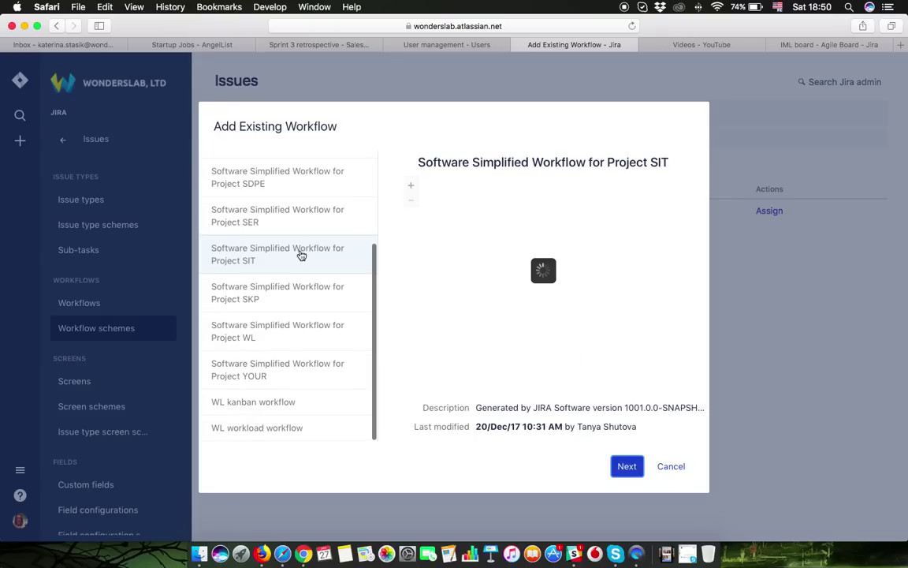
scroll(299, 251, "up", 3)
left_click(290, 257)
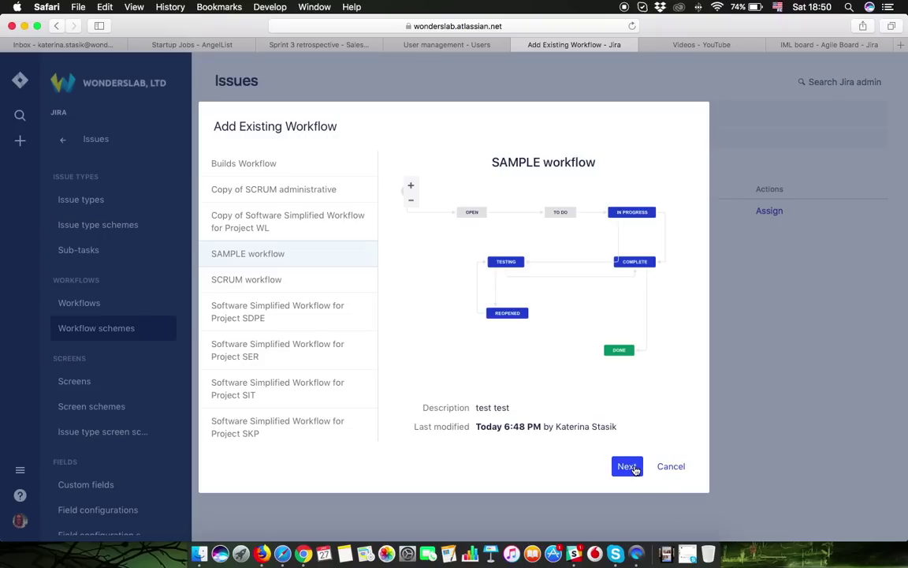
left_click(627, 467)
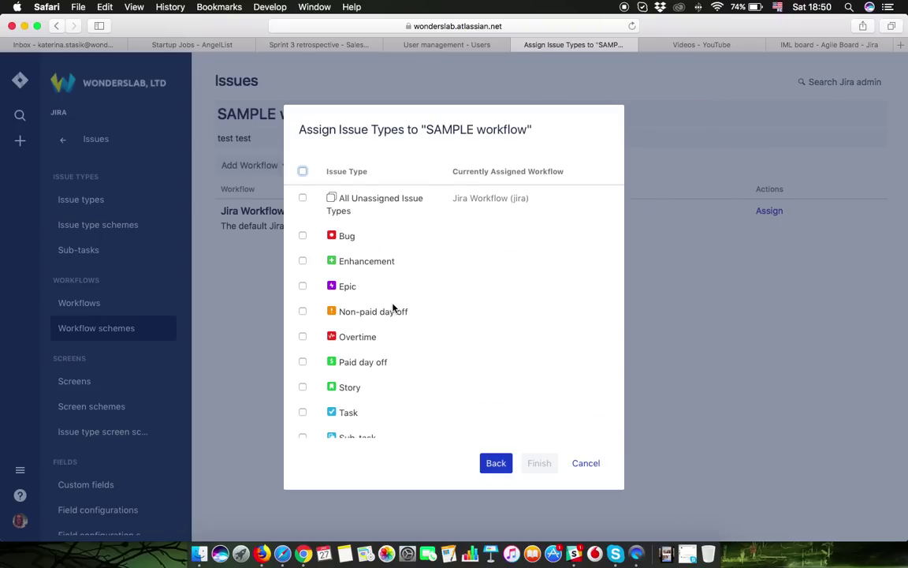
Assign the Epic, Story, Sub-task and Bug issue types to SAMPLE workflow and remove the default Jira Workflow from the scheme.
scroll(392, 307, "down", 1)
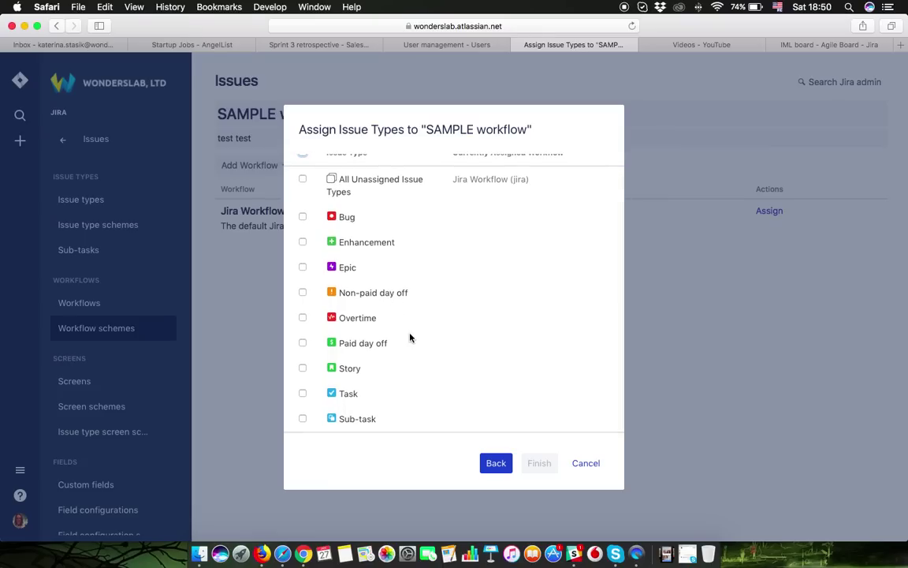
left_click(303, 268)
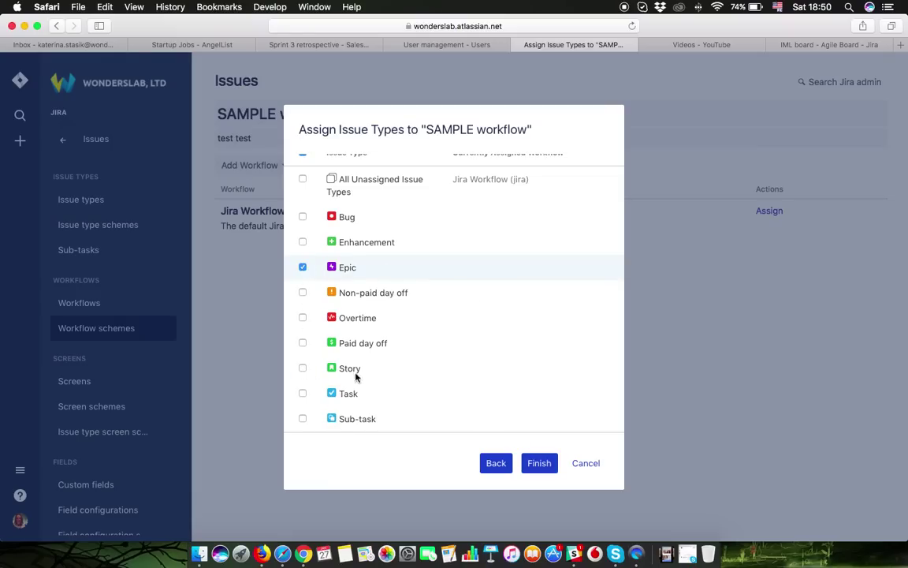
left_click(302, 369)
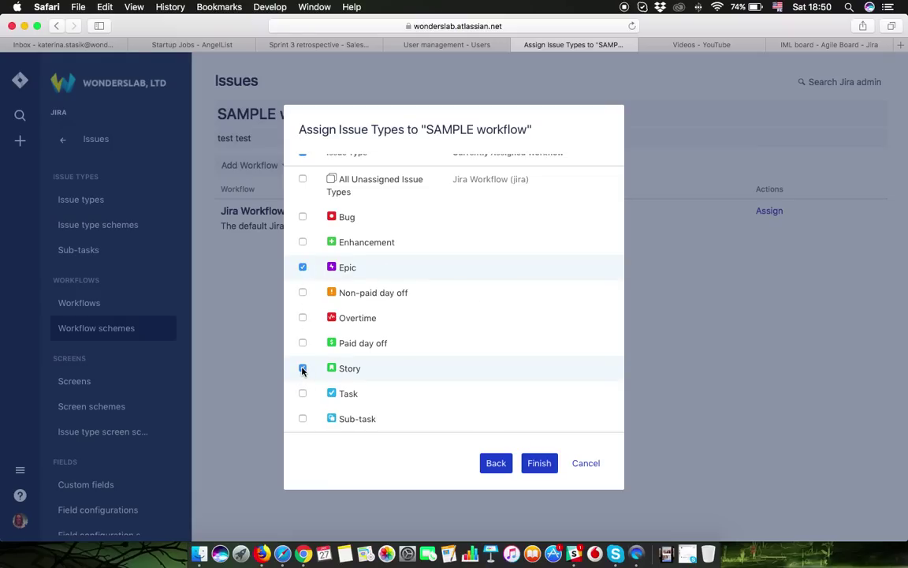
left_click(302, 419)
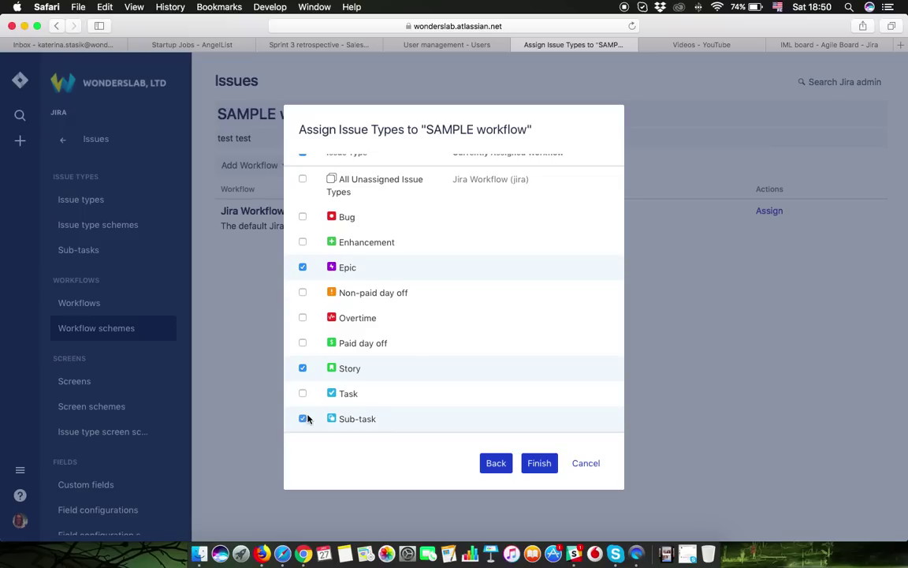
left_click(303, 217)
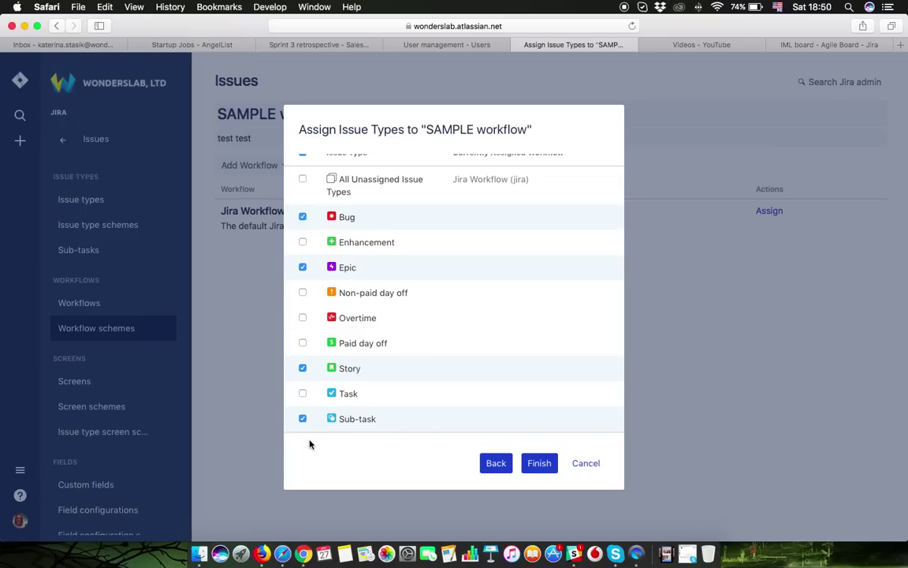
left_click(540, 464)
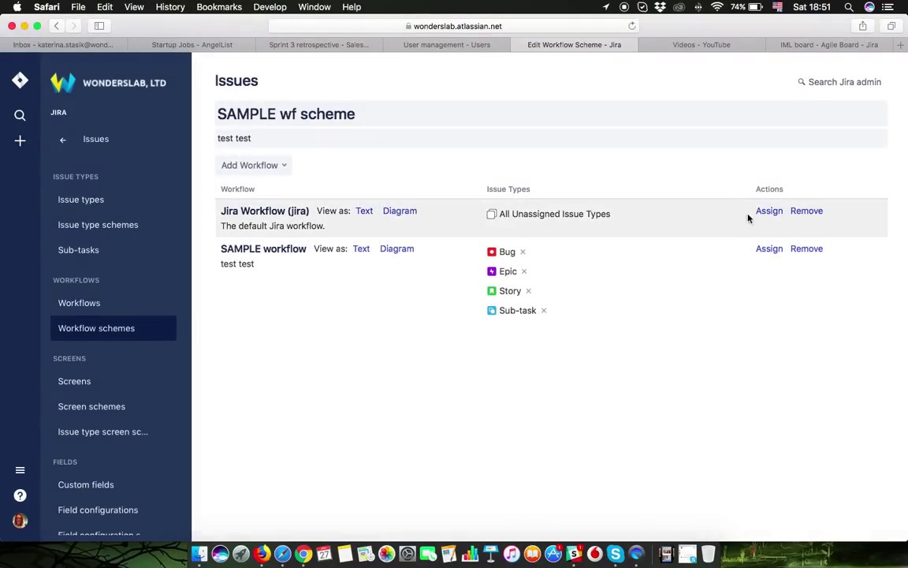
left_click(804, 213)
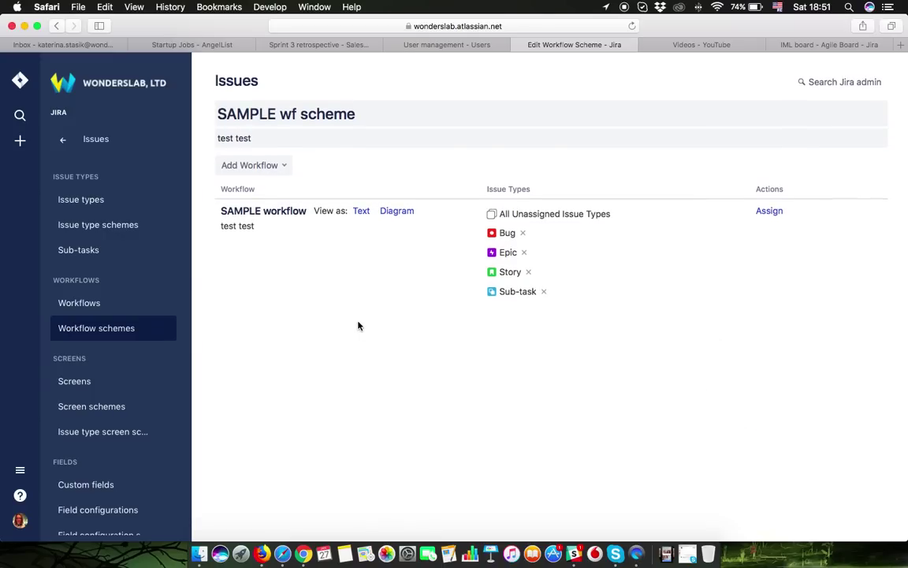
Open the workflow settings of the project "Software Development Project (ex)".
left_click(20, 471)
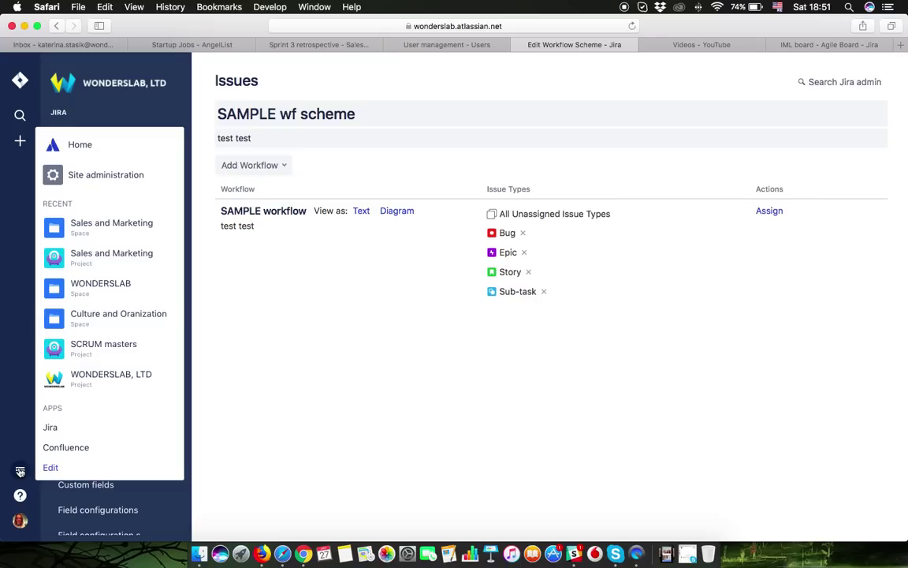
left_click(55, 429)
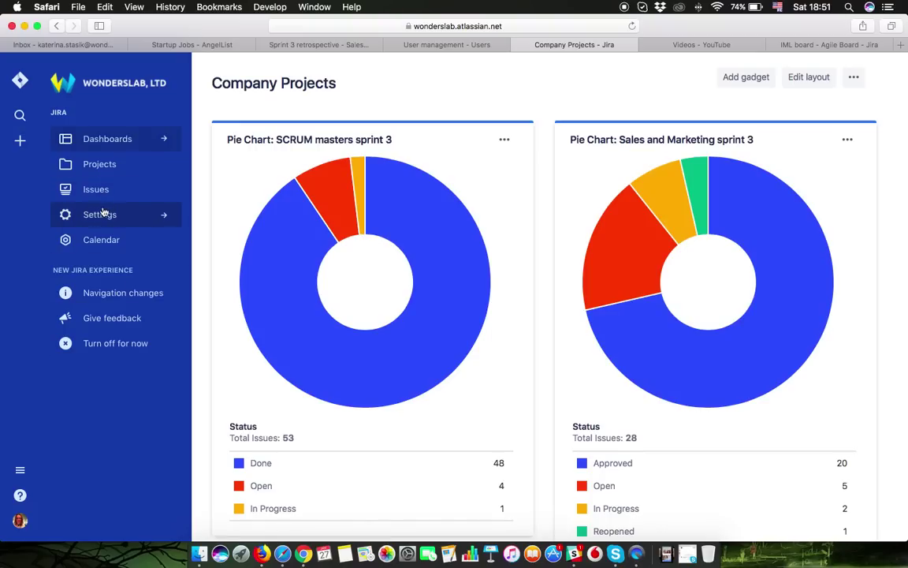
left_click(124, 167)
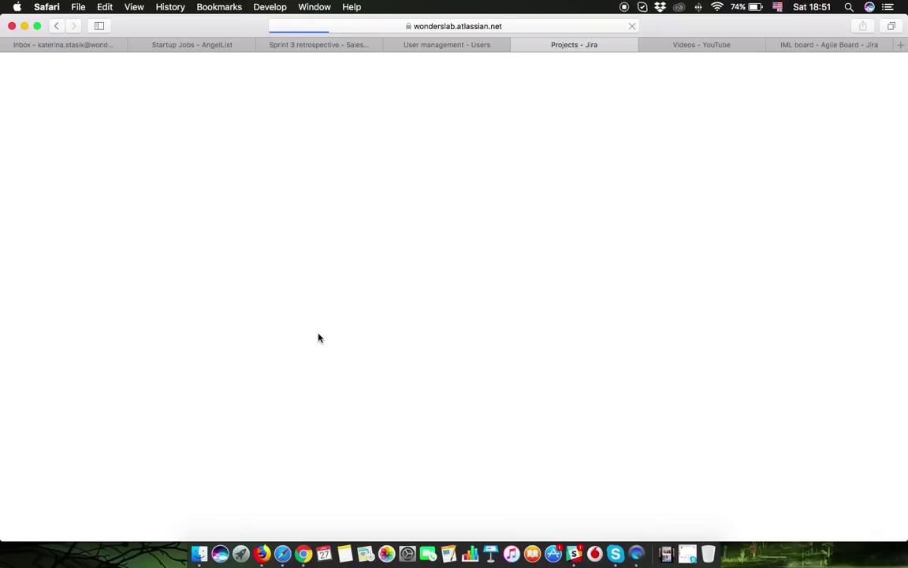
scroll(323, 398, "down", 2)
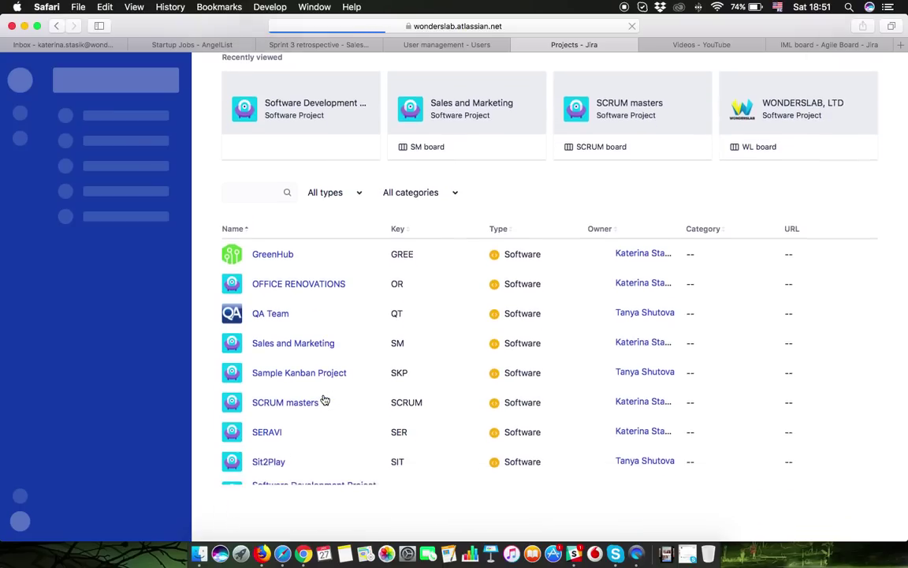
scroll(325, 437, "down", 2)
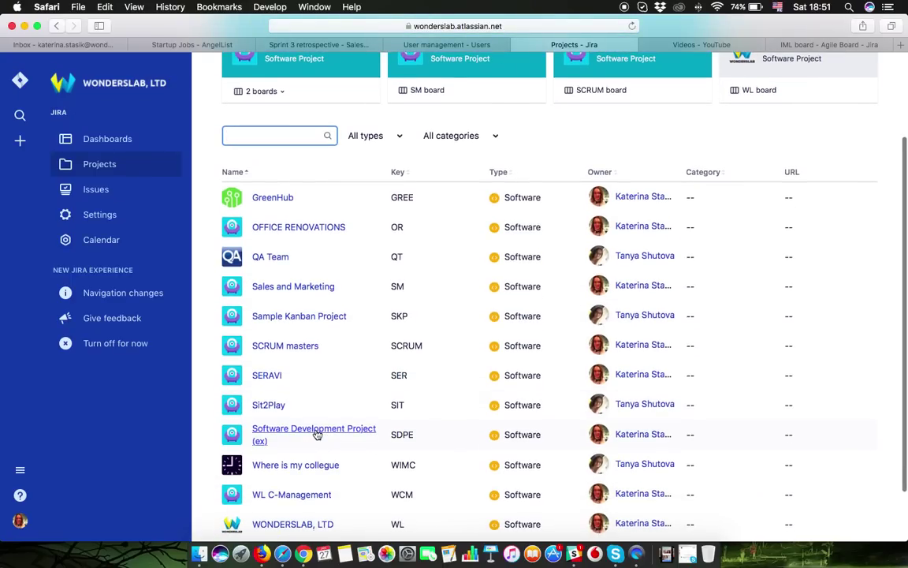
left_click(316, 433)
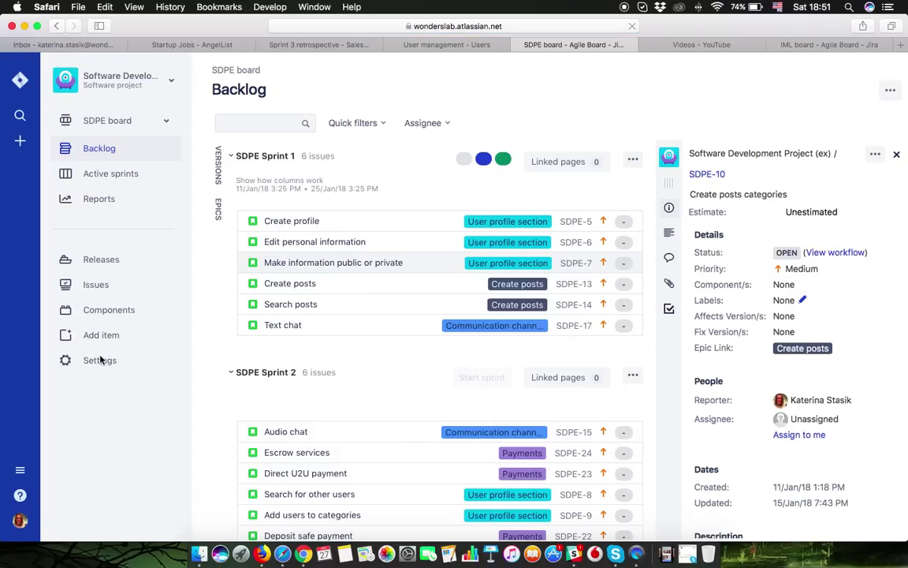
left_click(101, 367)
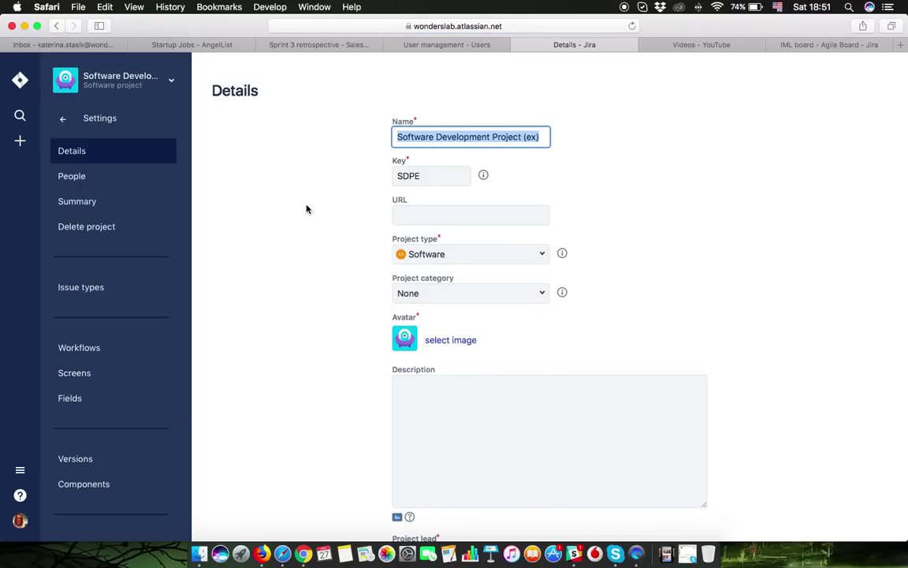
left_click(105, 351)
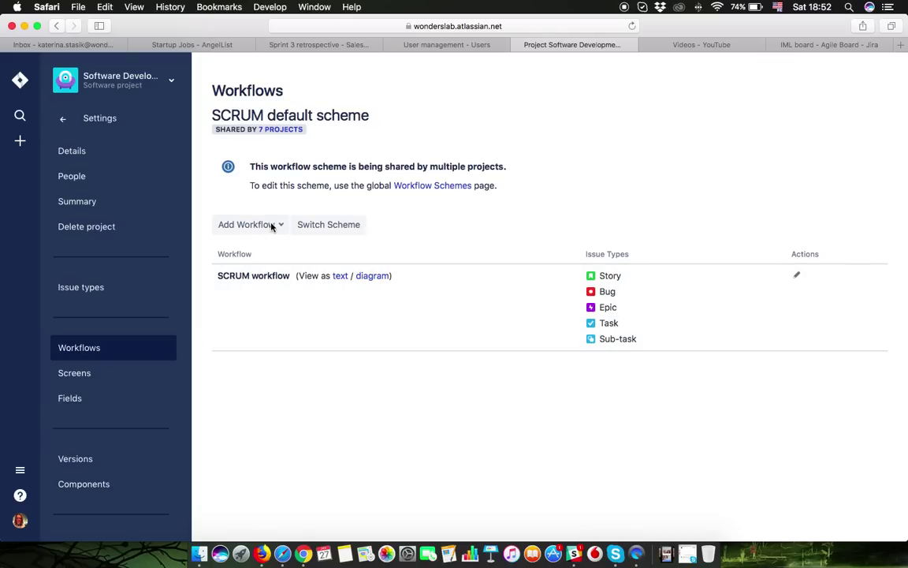
Switch the project's workflow scheme to "SAMPLE wf scheme" and proceed to the status mapping.
left_click(330, 225)
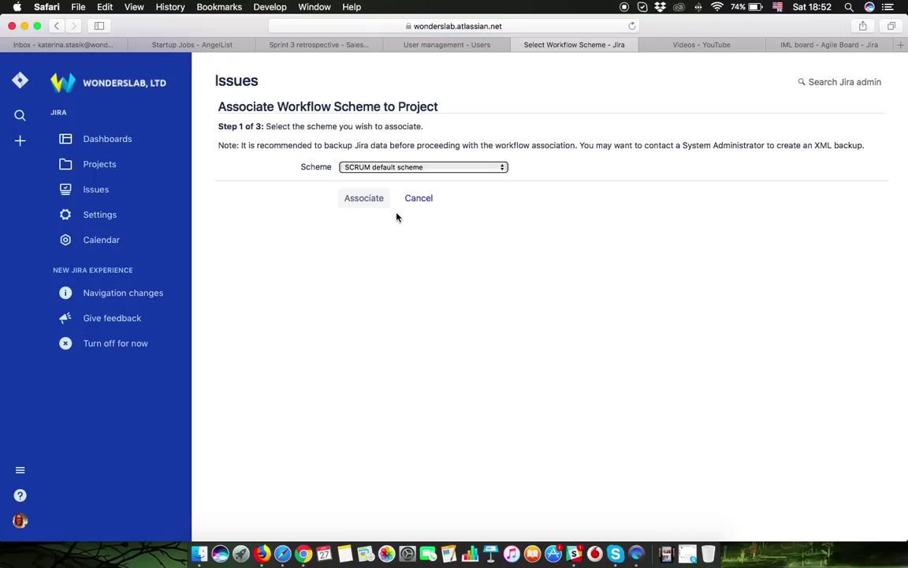
left_click(461, 168)
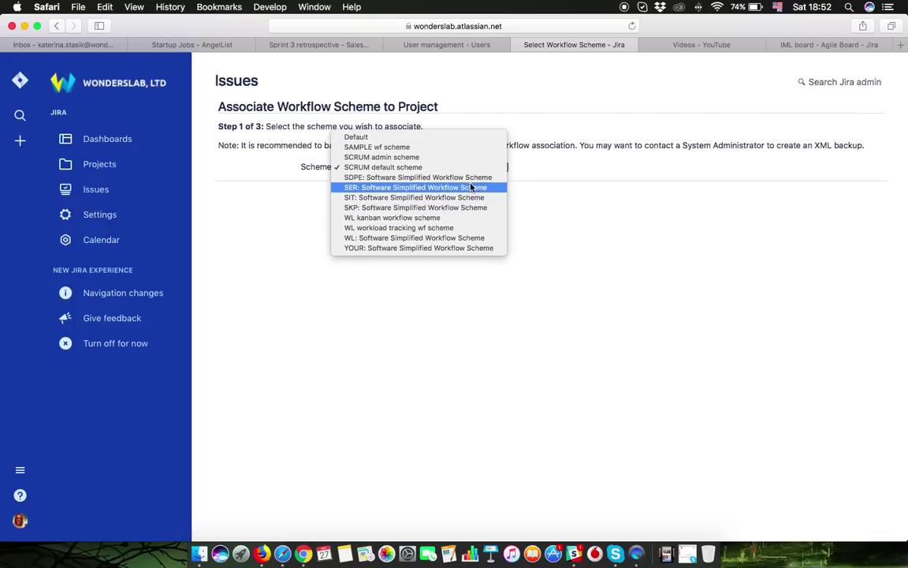
left_click(469, 167)
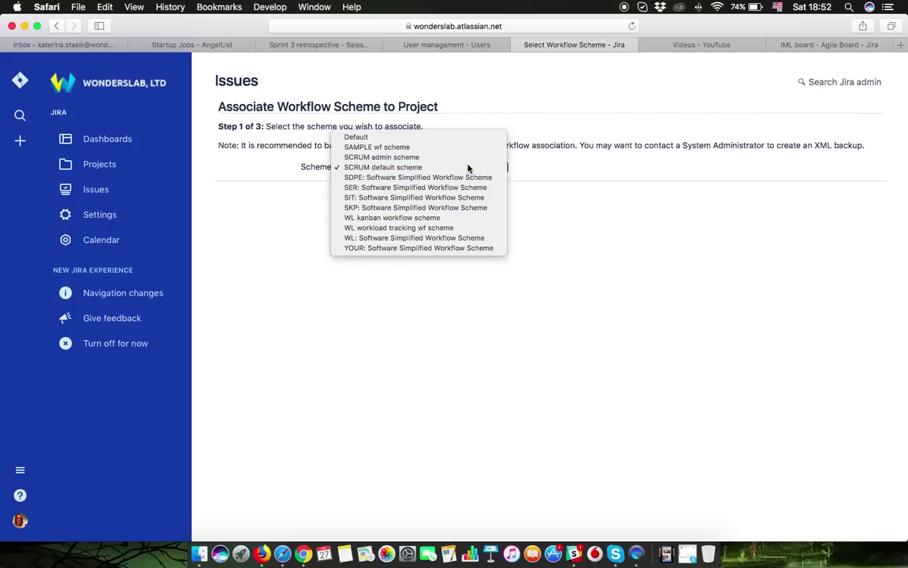
left_click(473, 168)
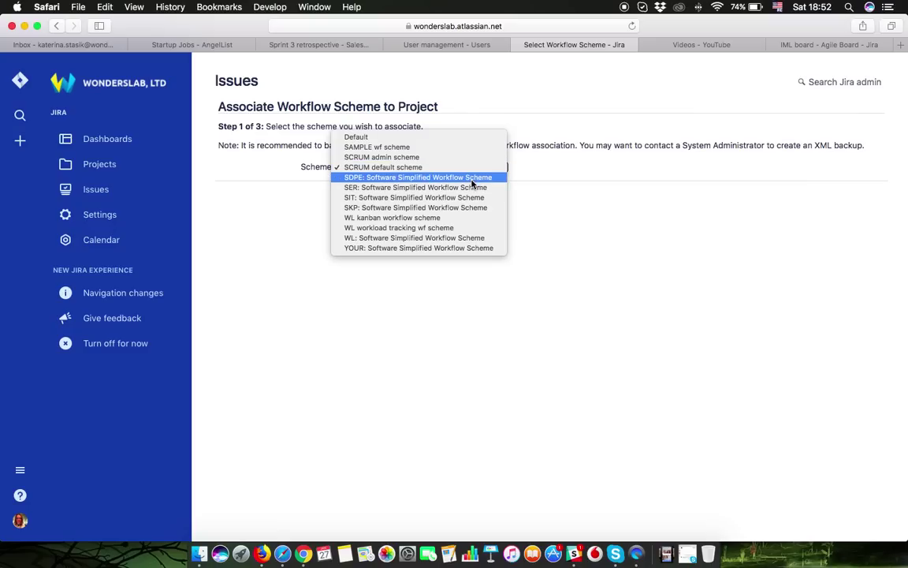
left_click(465, 147)
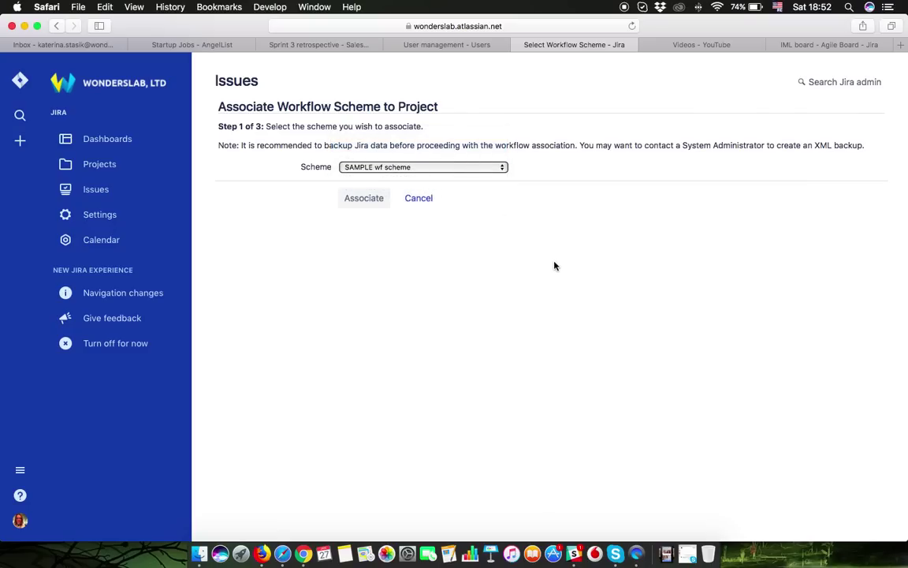
left_click(372, 199)
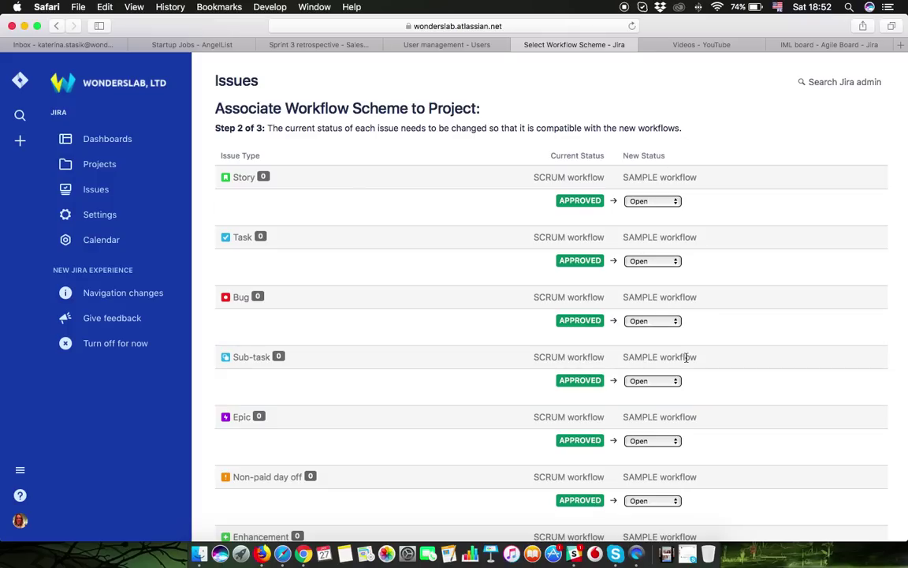
Map the Approved status to Done for the Story, Task and Bug issue types.
scroll(687, 359, "down", 5)
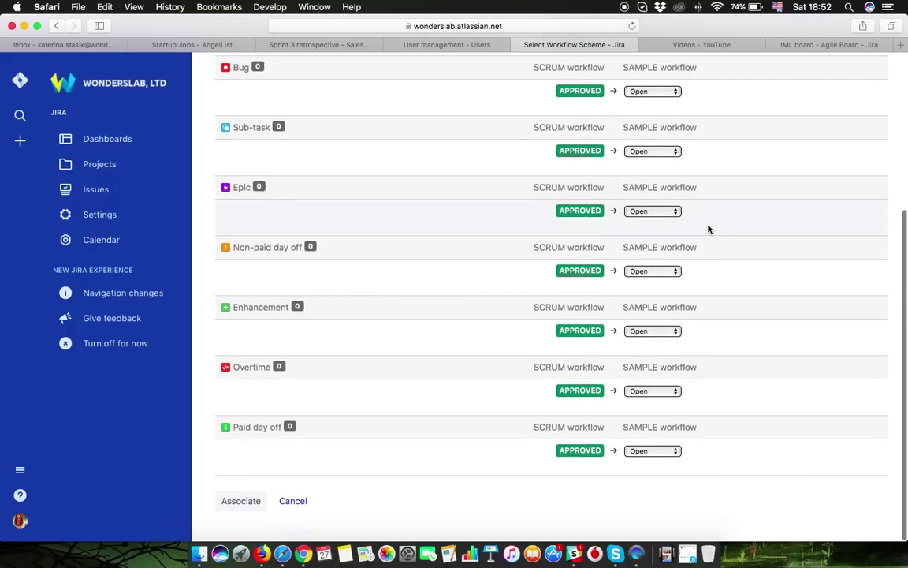
scroll(647, 158, "up", 1)
mouse_move(590, 90)
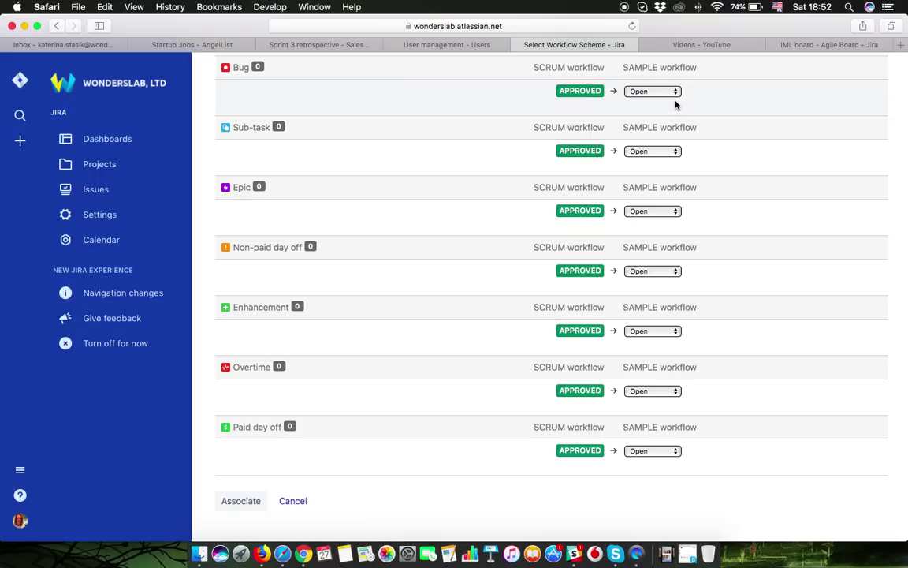
scroll(731, 123, "up", 6)
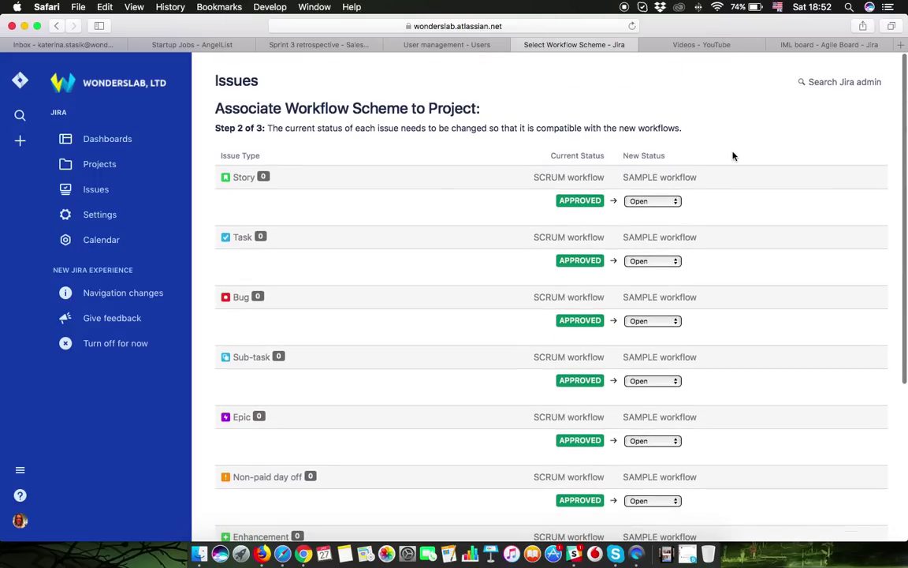
left_click(662, 203)
left_click(672, 261)
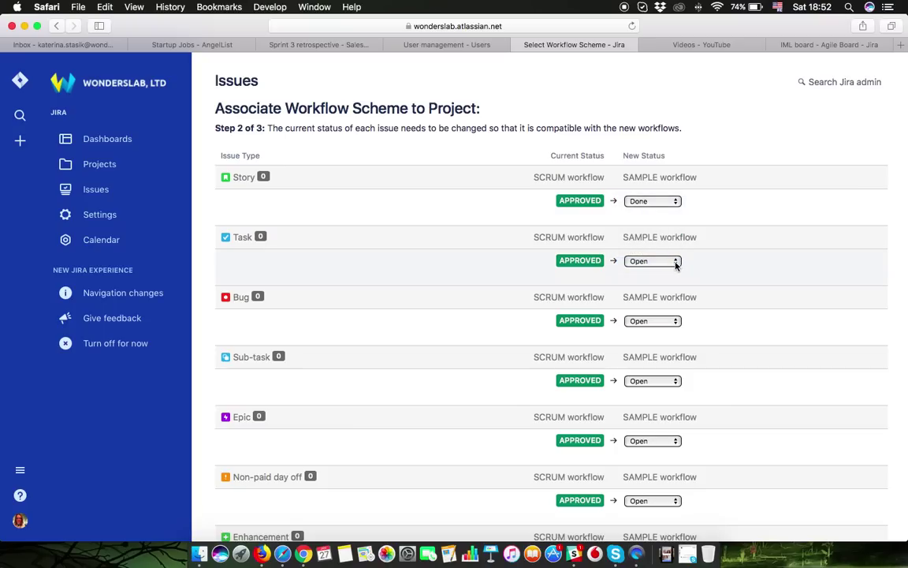
left_click(675, 261)
left_click(664, 323)
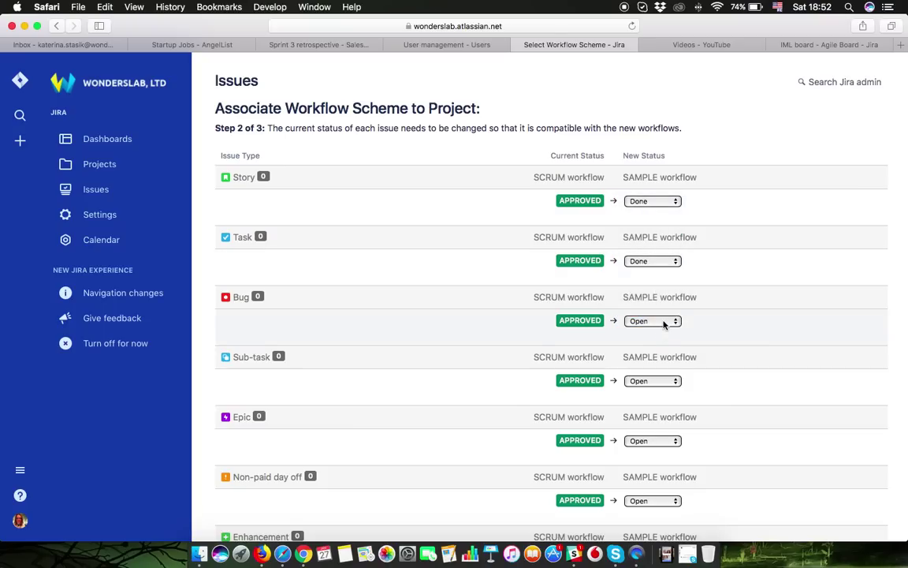
left_click(671, 320)
left_click(659, 381)
Map the Approved status to Done for the Sub-task and Epic issue types.
scroll(707, 334, "down", 3)
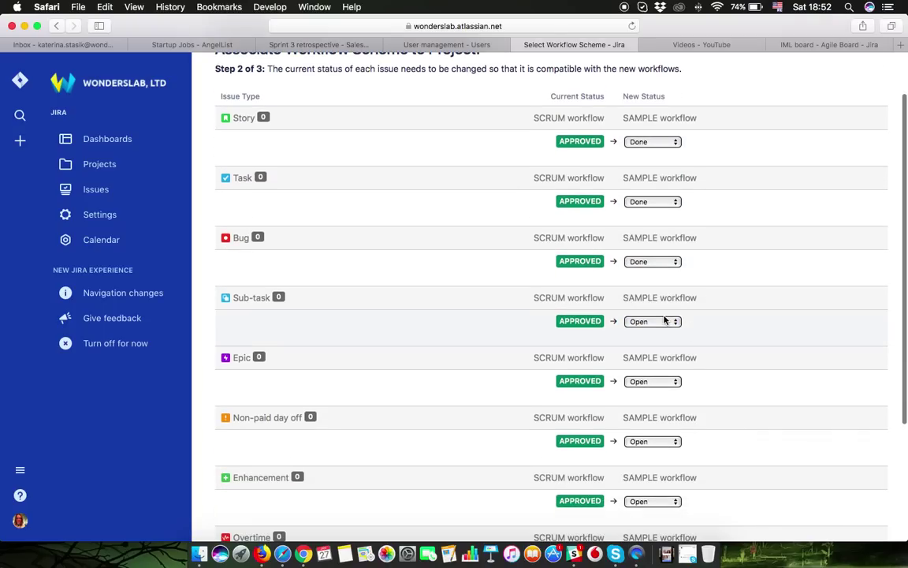
left_click(664, 321)
left_click(664, 384)
scroll(663, 383, "down", 5)
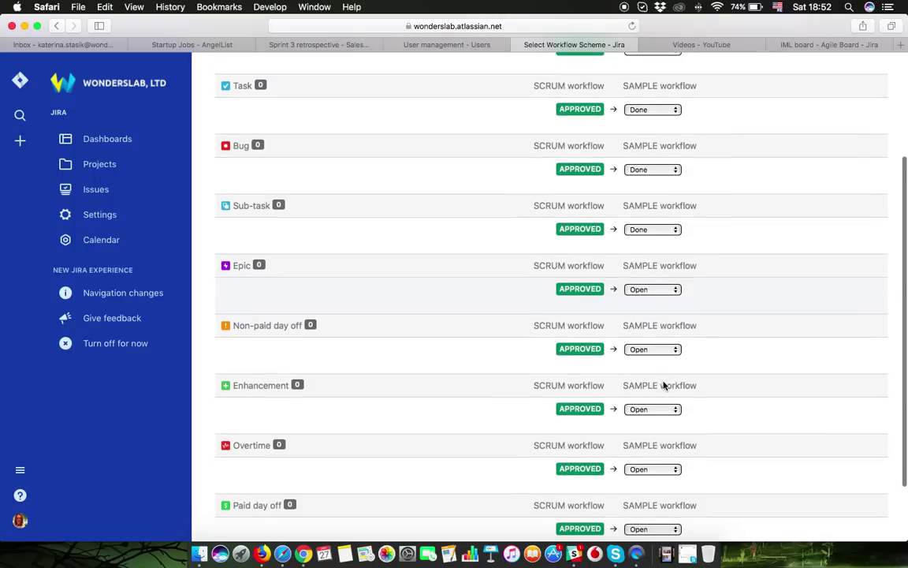
left_click(663, 290)
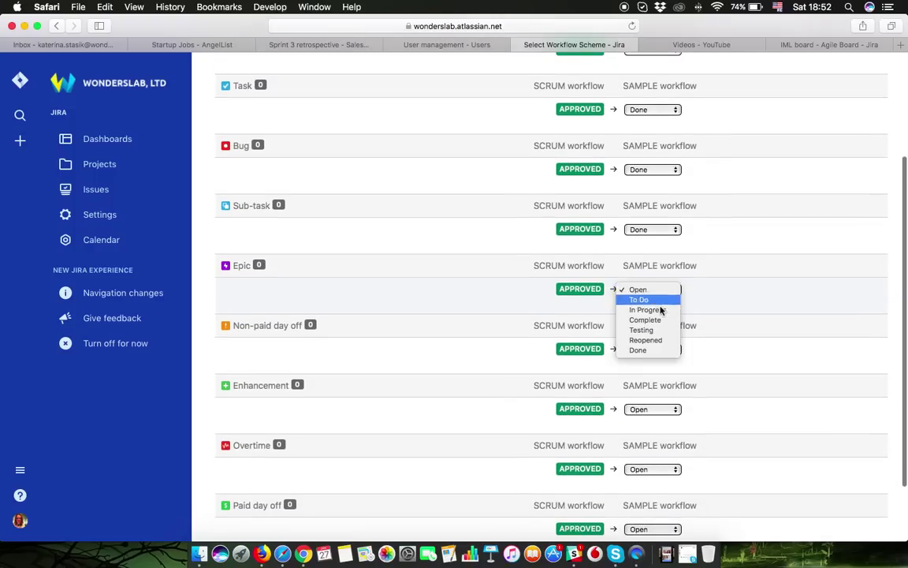
left_click(654, 350)
Map Approved to Done for Non-paid day off, Enhancement, Overtime and Paid day off, and associate the scheme with the project.
scroll(678, 308, "down", 4)
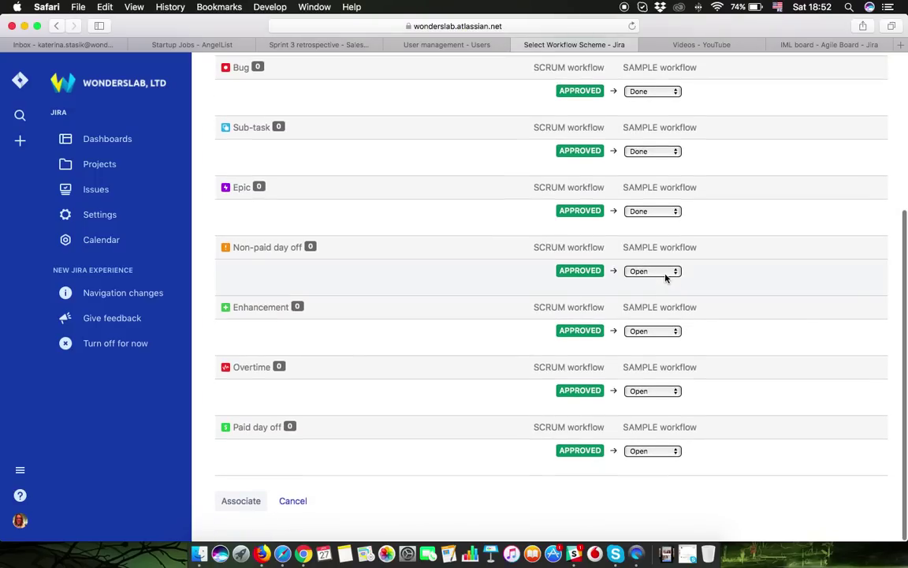
left_click(664, 272)
left_click(664, 331)
left_click(666, 332)
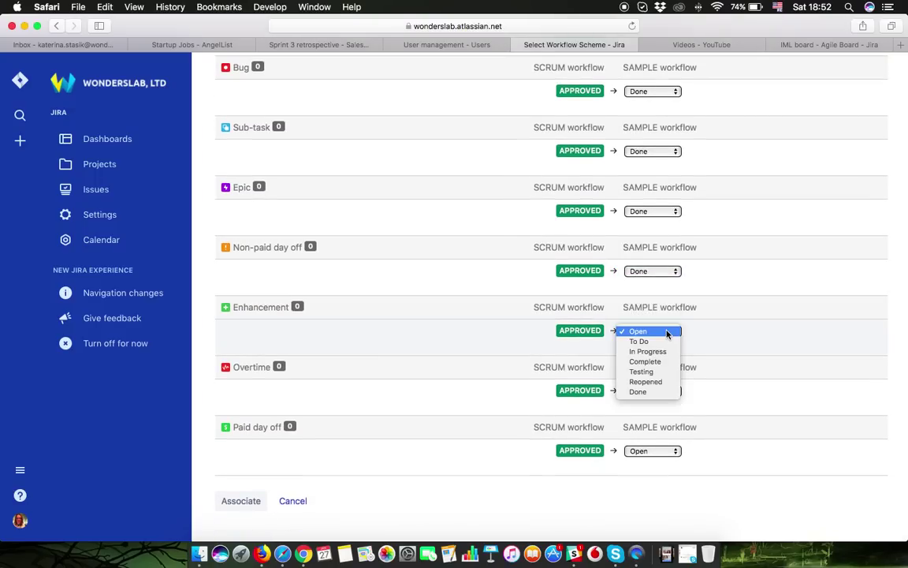
left_click(663, 392)
left_click(663, 390)
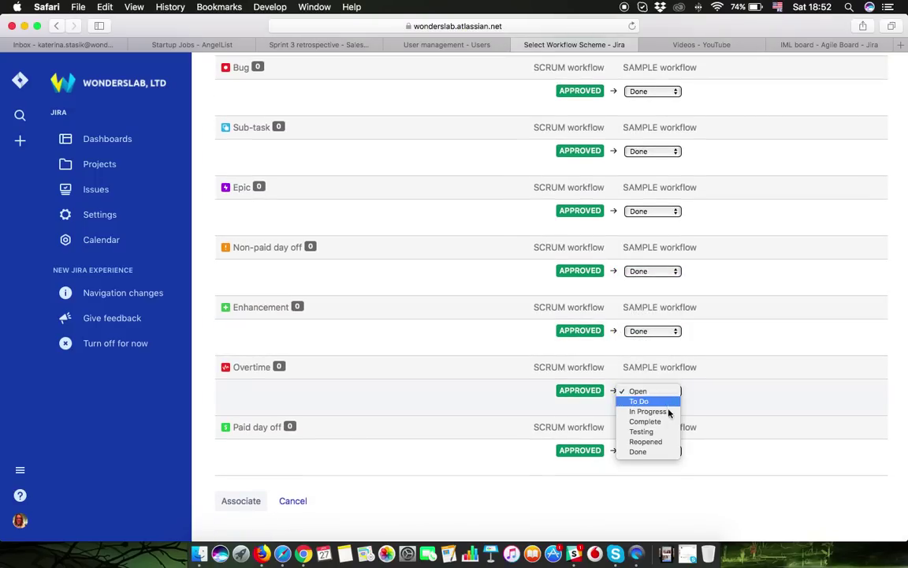
left_click(663, 452)
left_click(665, 452)
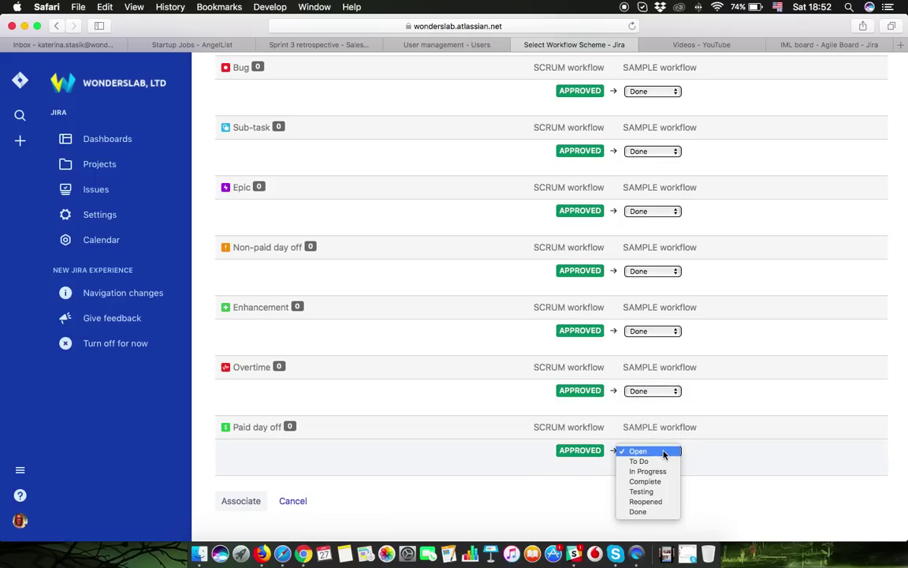
left_click(667, 512)
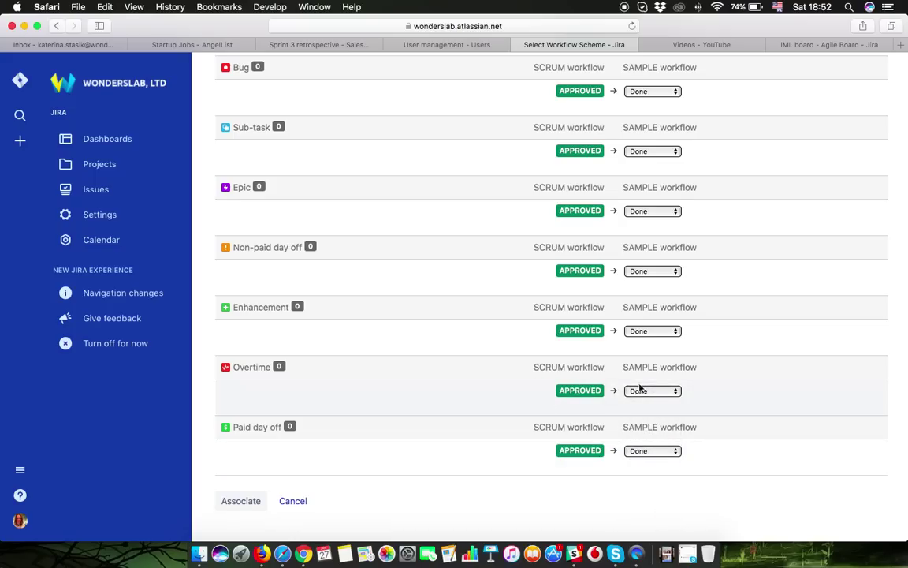
left_click(238, 502)
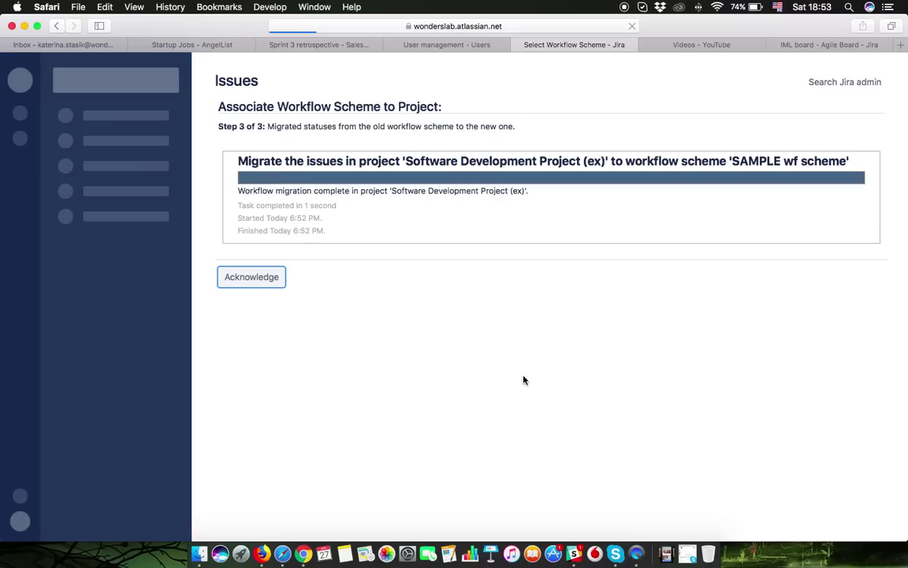
Acknowledge the completed workflow migration and open the column settings of the project's SDPE board.
left_click(264, 282)
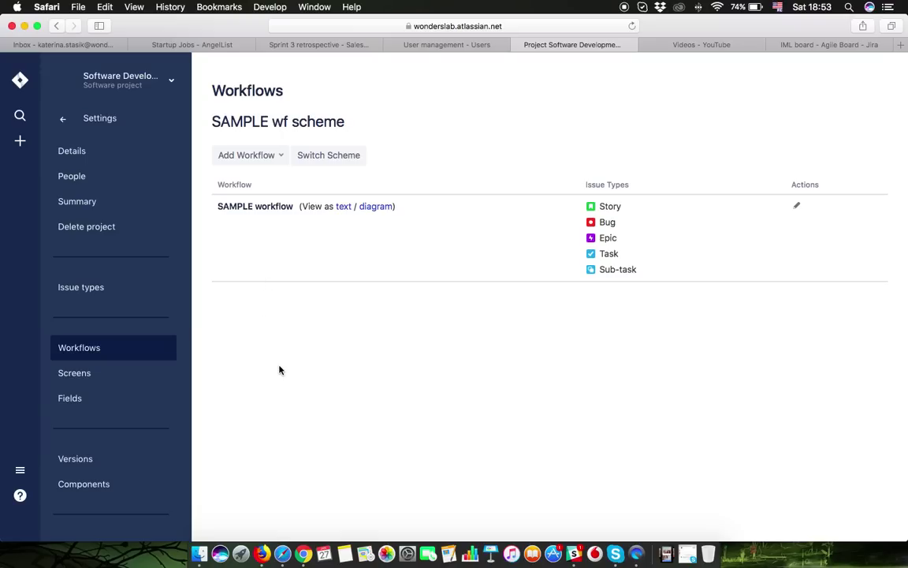
left_click(66, 119)
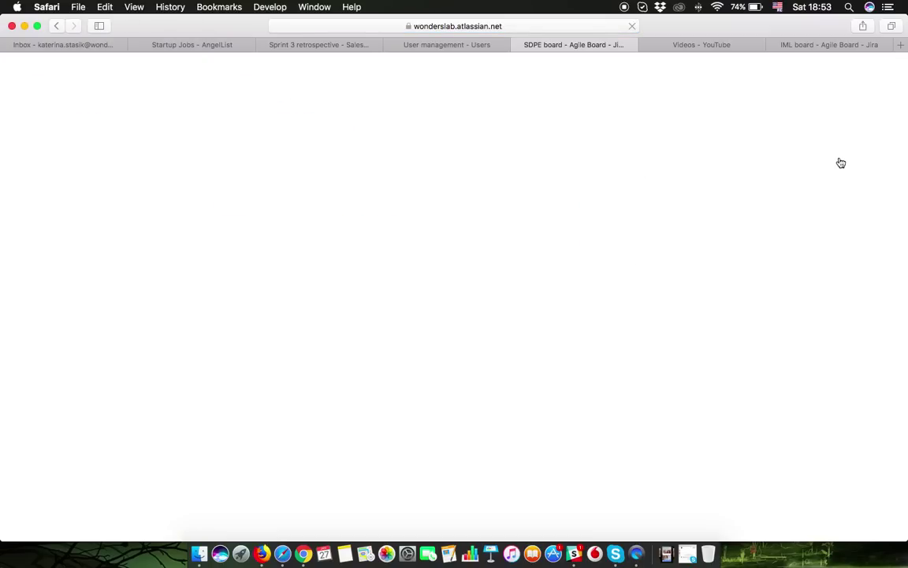
left_click(890, 90)
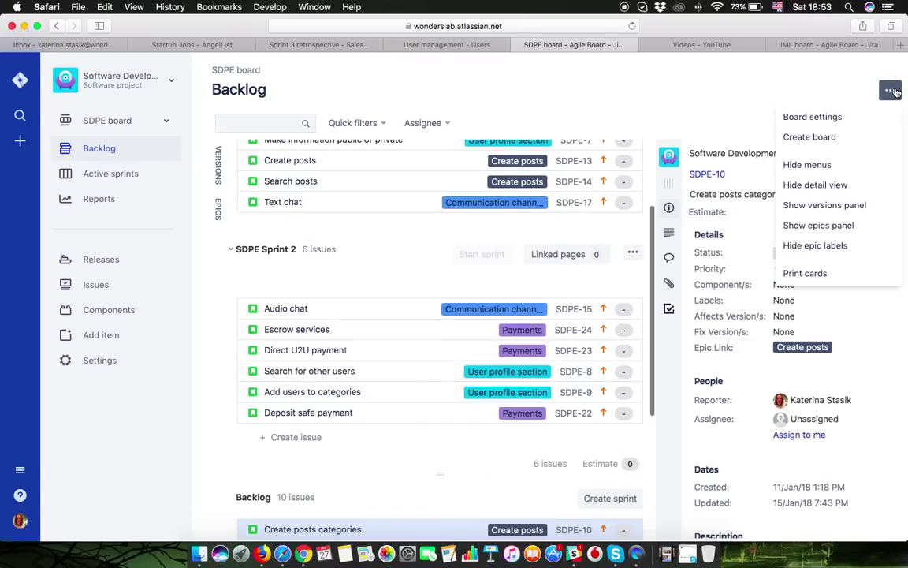
left_click(847, 115)
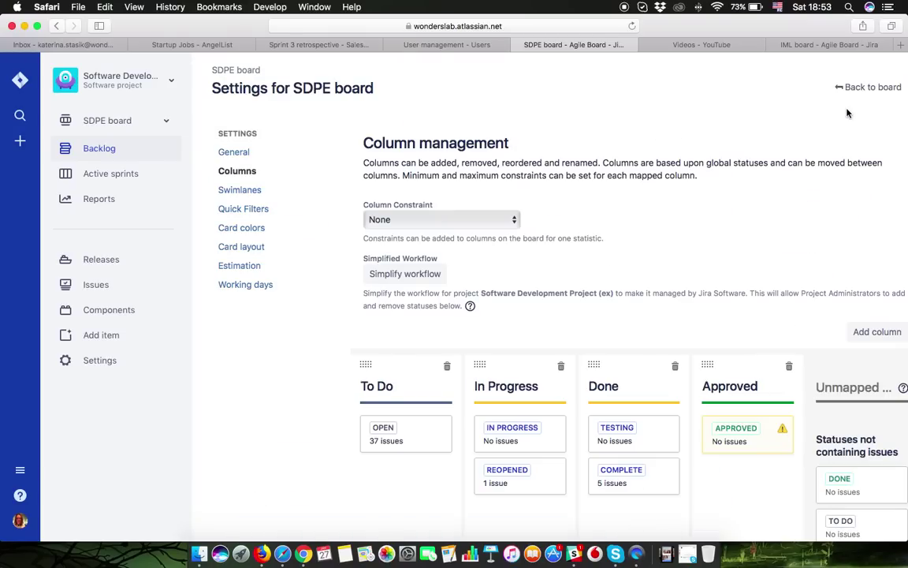
Unmap the Approved status, map Done to the Approved column and To Do to the To Do column, and return to the board.
scroll(793, 237, "down", 2)
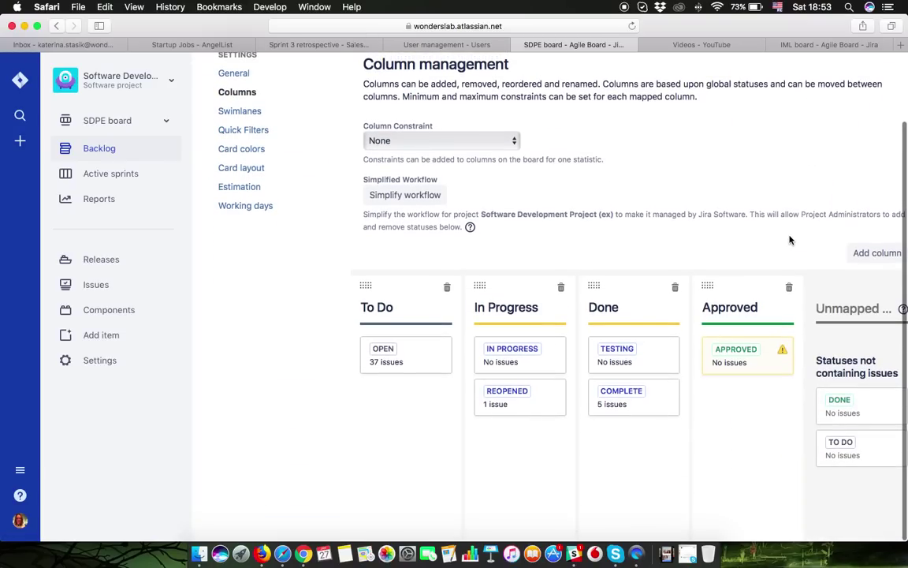
left_click_drag(749, 354, 864, 489)
left_click_drag(851, 410, 742, 365)
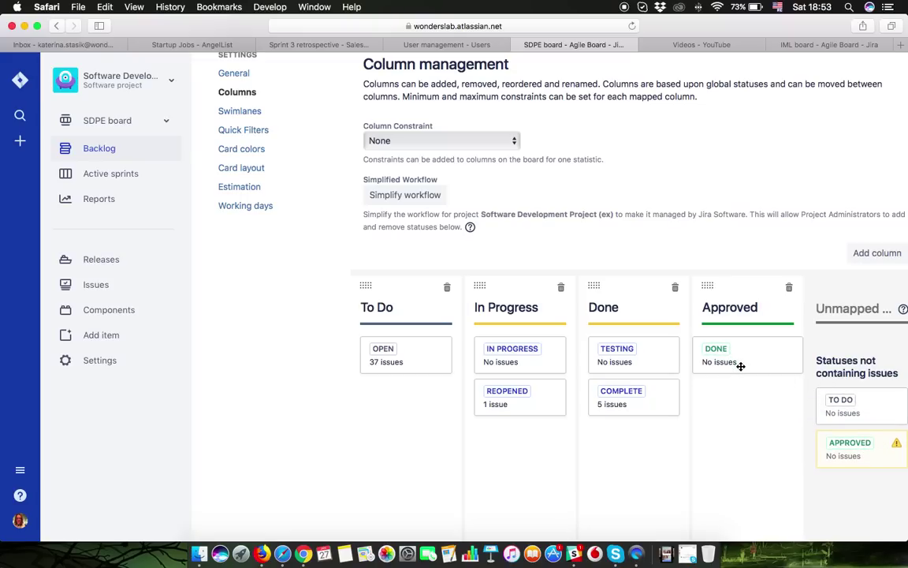
left_click_drag(881, 407, 416, 397)
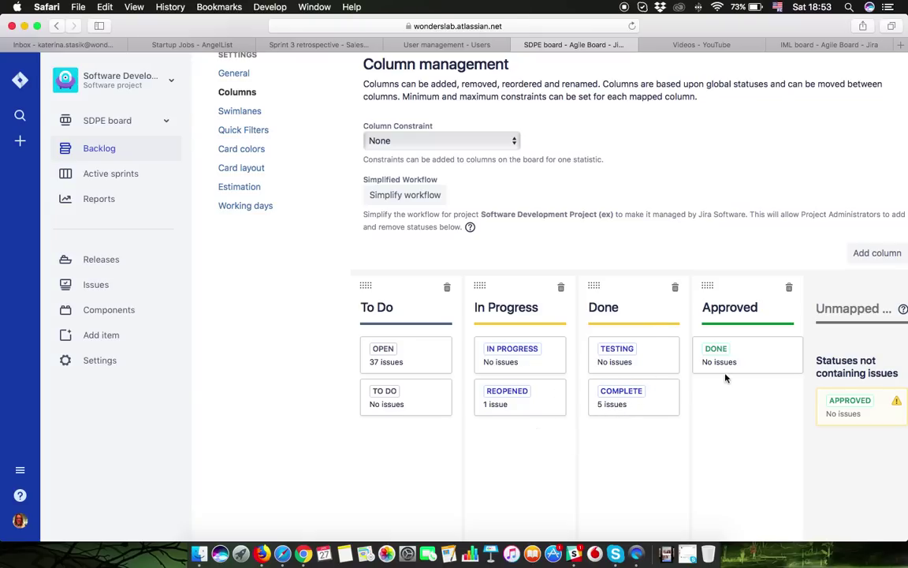
scroll(764, 405, "up", 3)
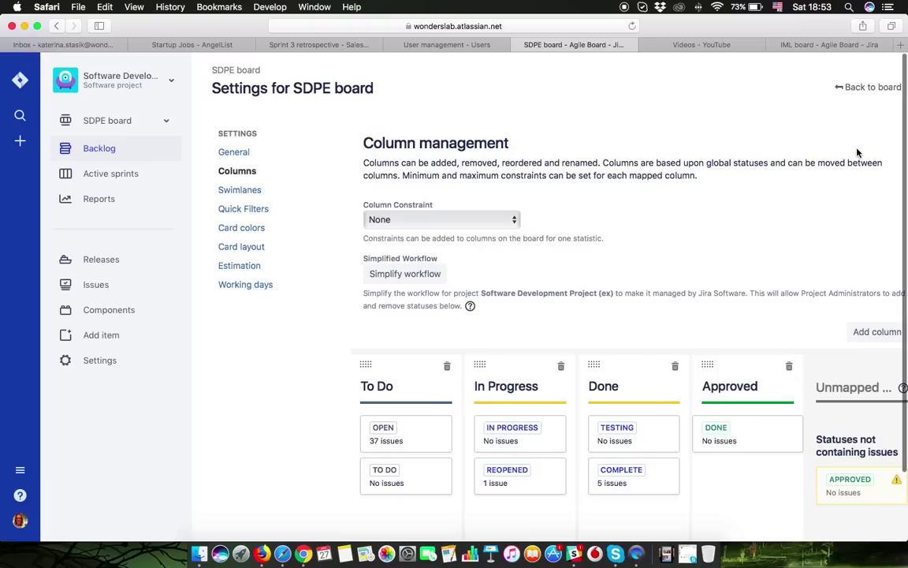
left_click(846, 87)
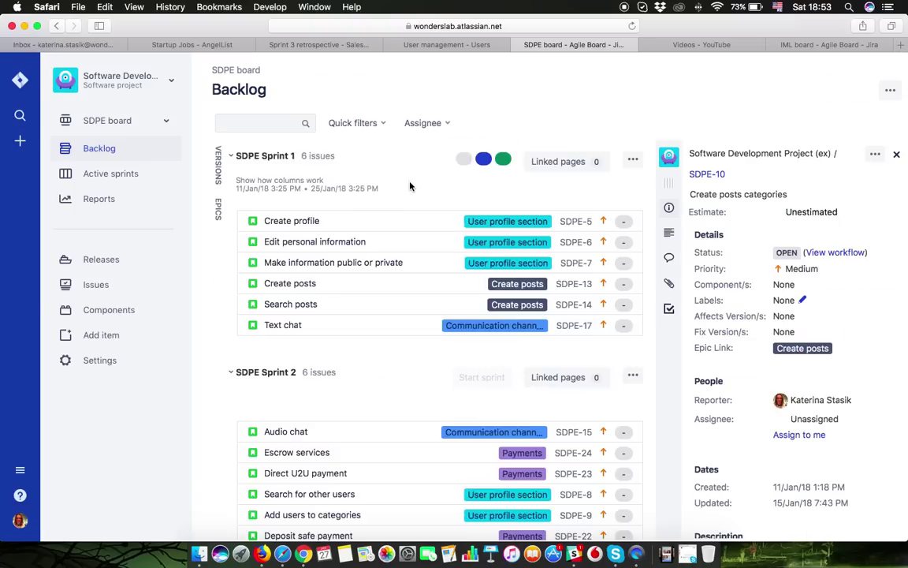
scroll(386, 261, "up", 5)
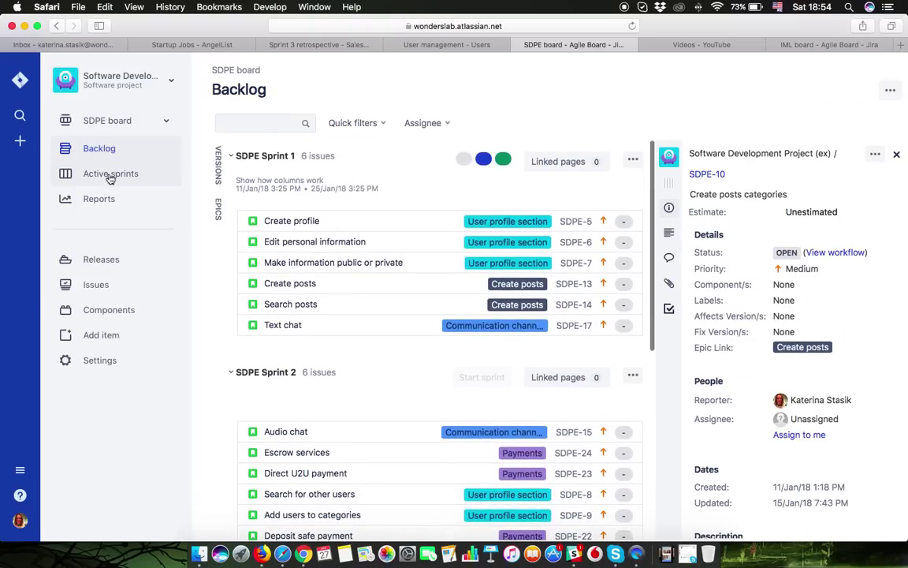
left_click(146, 123)
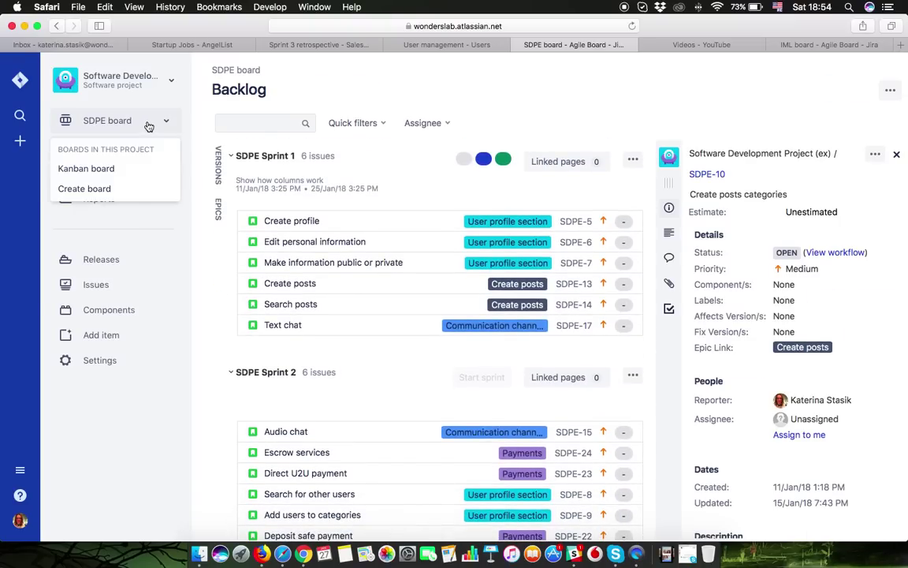
left_click(561, 96)
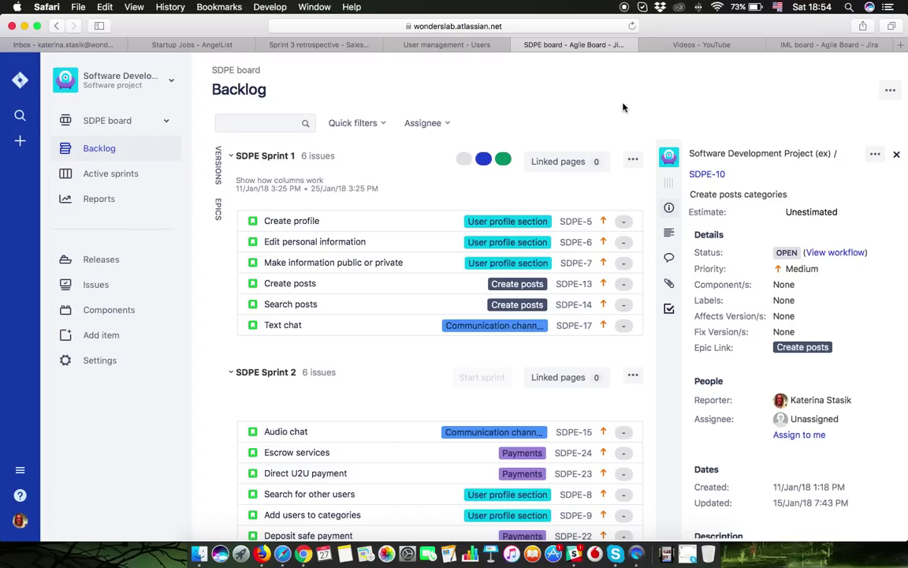